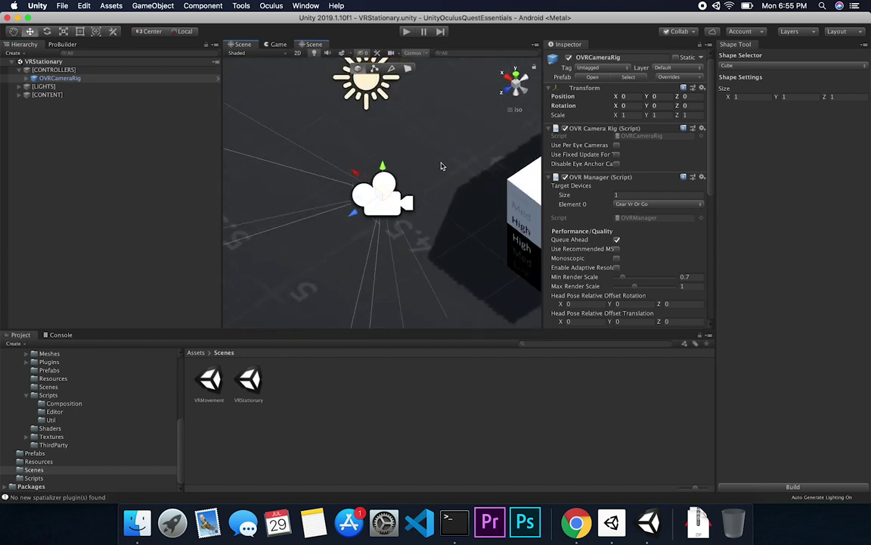
scroll(442, 165, down, 3)
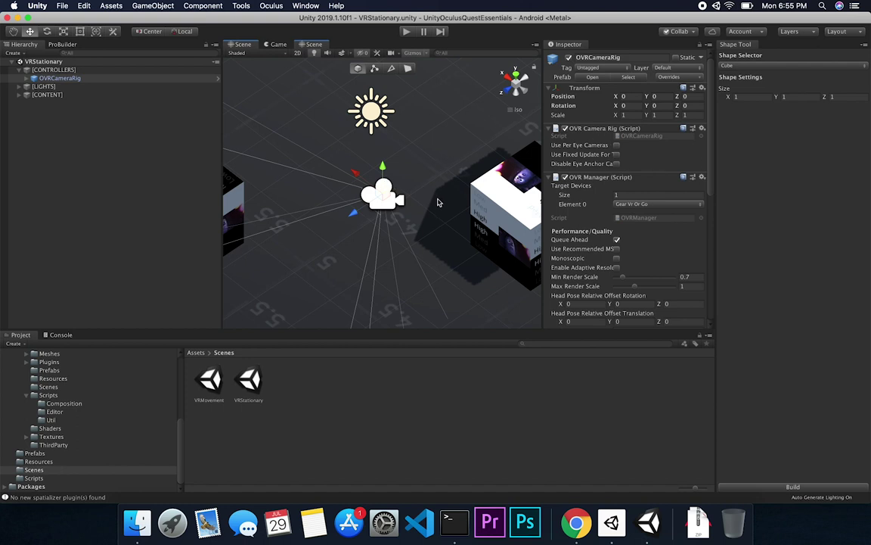
key(alt)
alt+drag(442, 203, 239, 167)
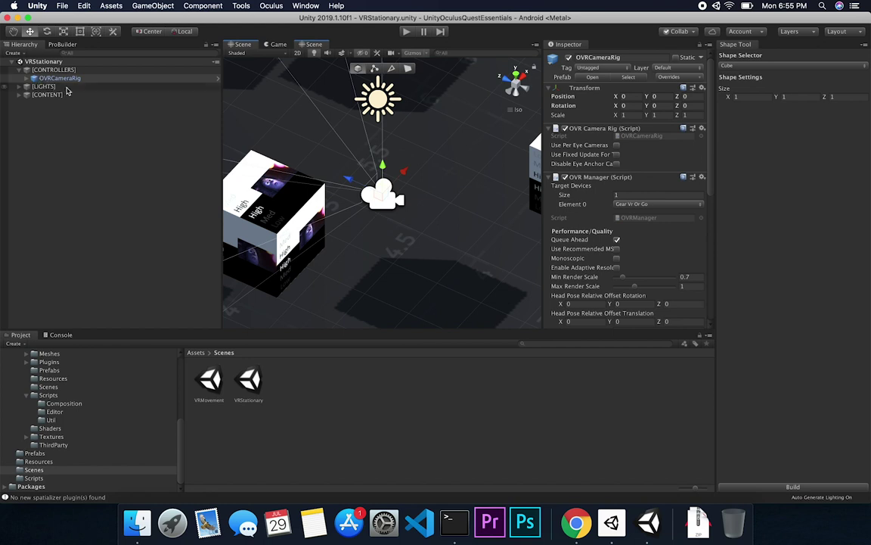
click(127, 204)
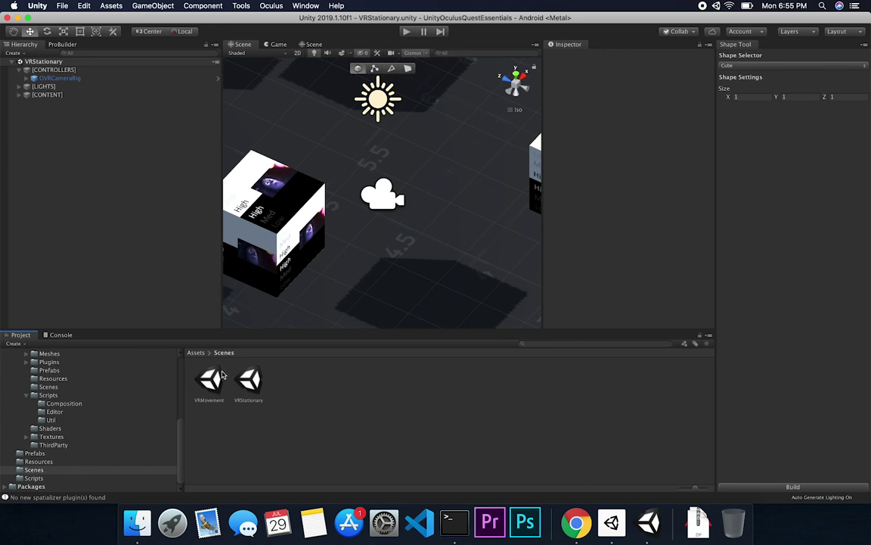
Step: Duplicate the VRMovement scene and name the copy VRMovementWithController
click(249, 379)
click(210, 379)
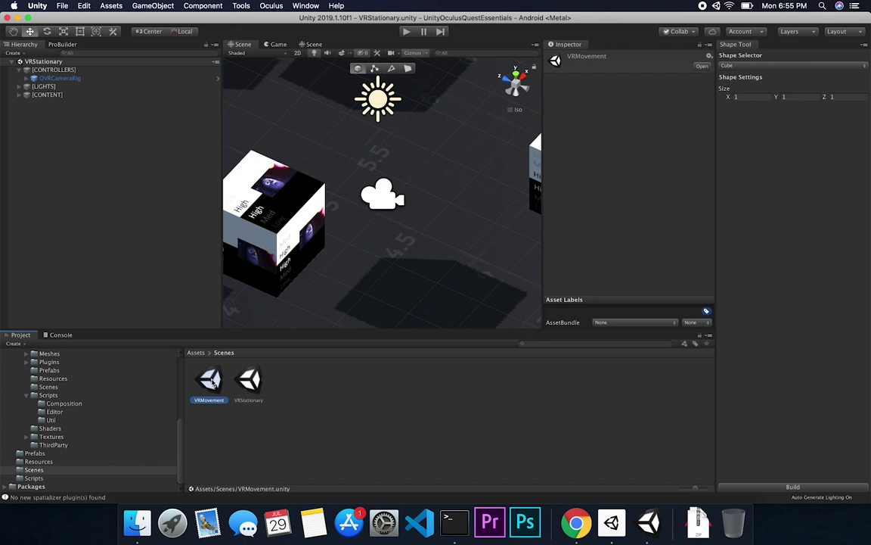
key(super+d)
click(239, 401)
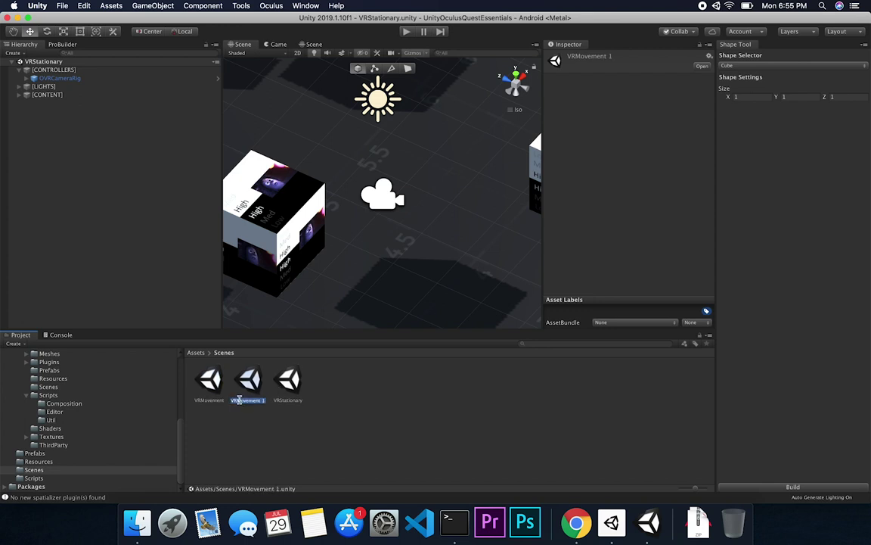
key(Right)
text(WithController)
key(Return)
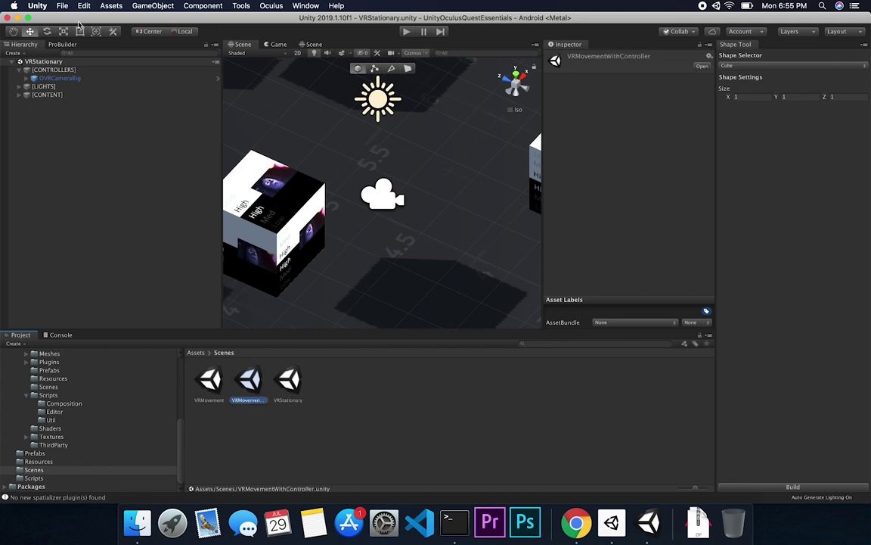
click(62, 5)
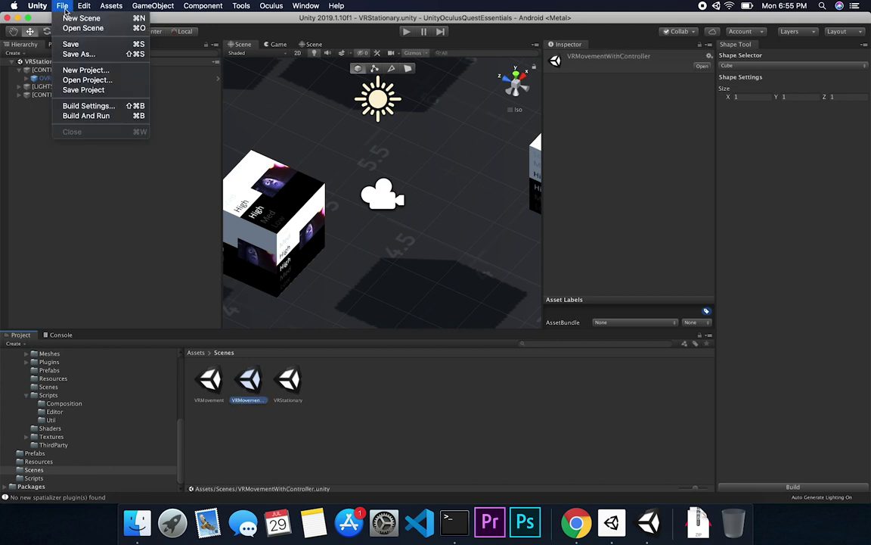
click(177, 179)
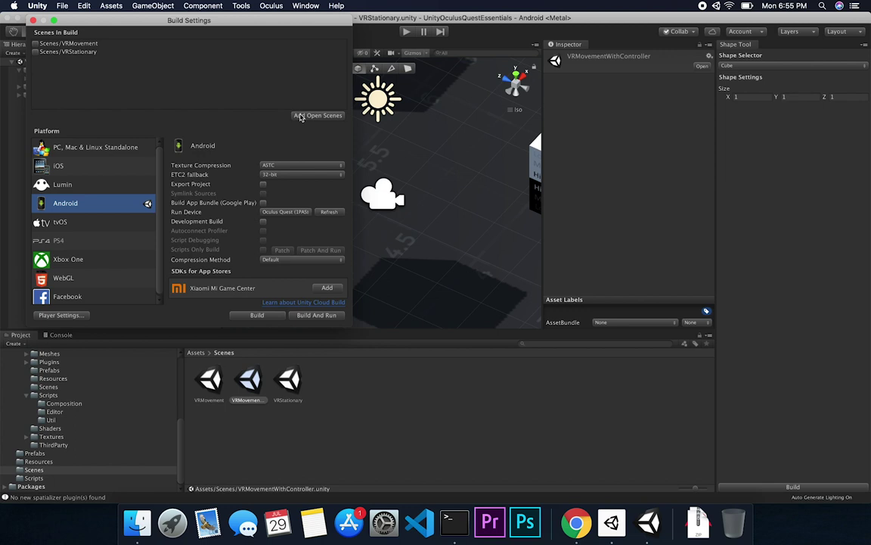
click(32, 21)
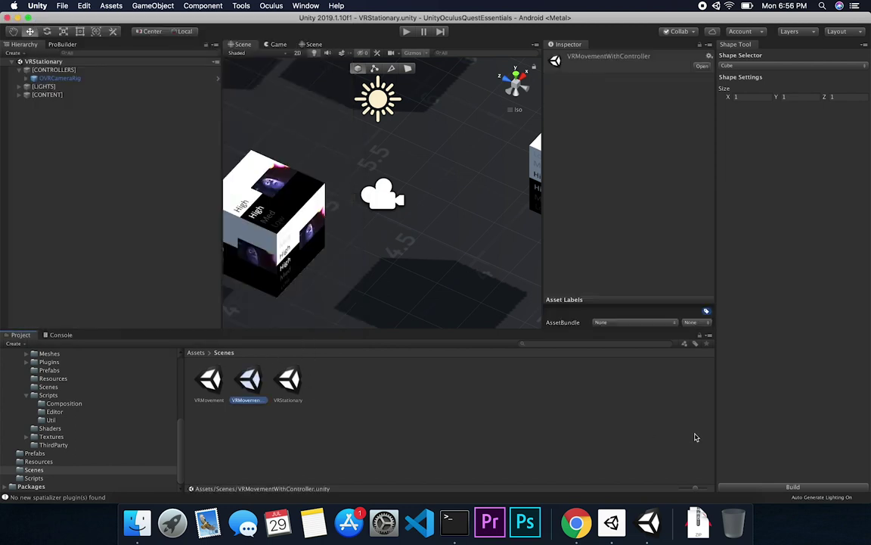
Step: Show the Scenes folder as a list and add VRMovementWithController to the scenes in the build
drag(694, 488, 681, 488)
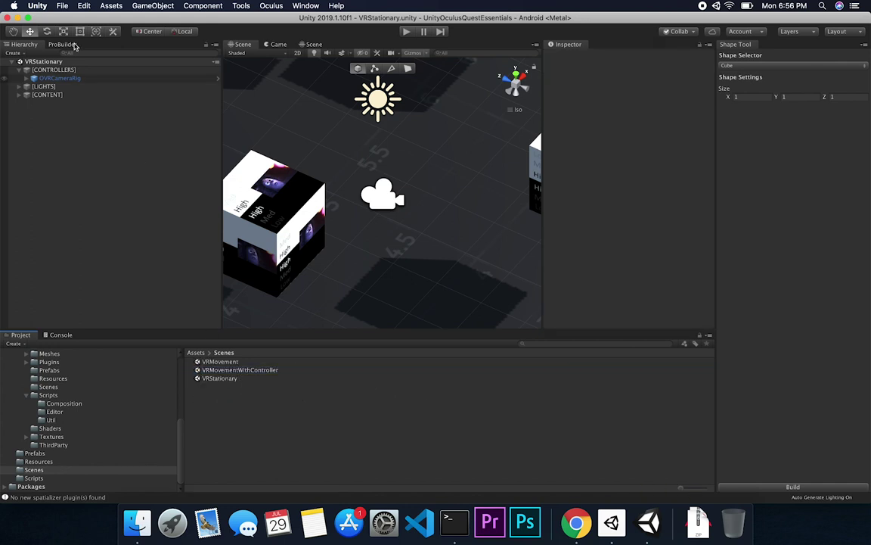
click(62, 6)
click(76, 105)
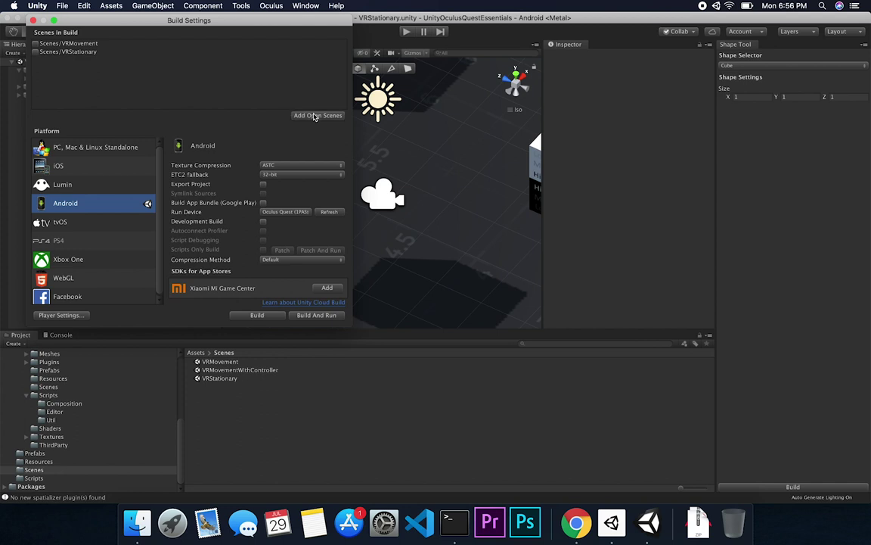
drag(219, 370, 189, 92)
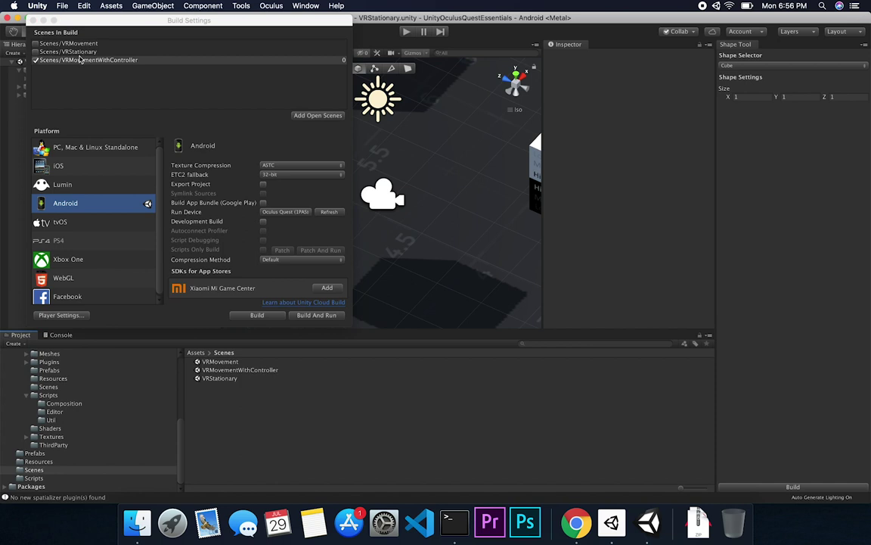
click(33, 20)
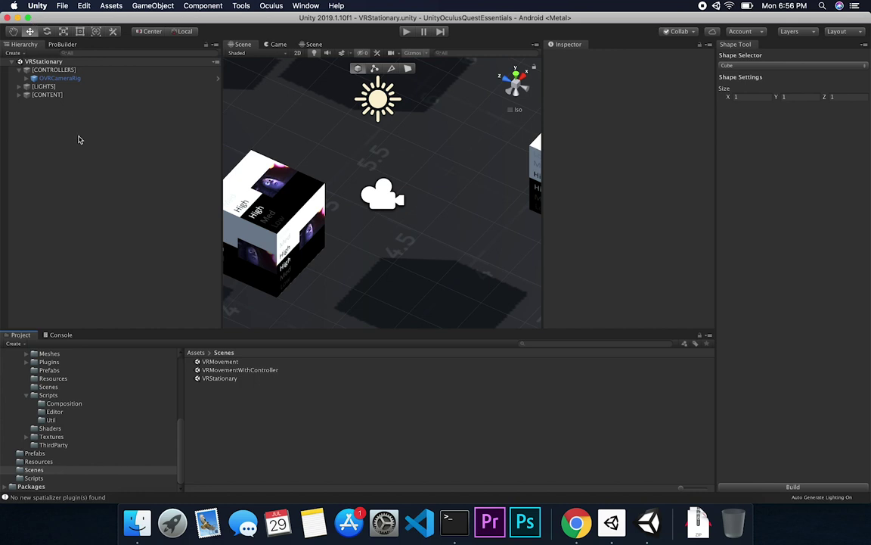
Step: Open the VRMovementWithController scene and expand VRPlayerController down to the left and right controller anchors
double_click(230, 369)
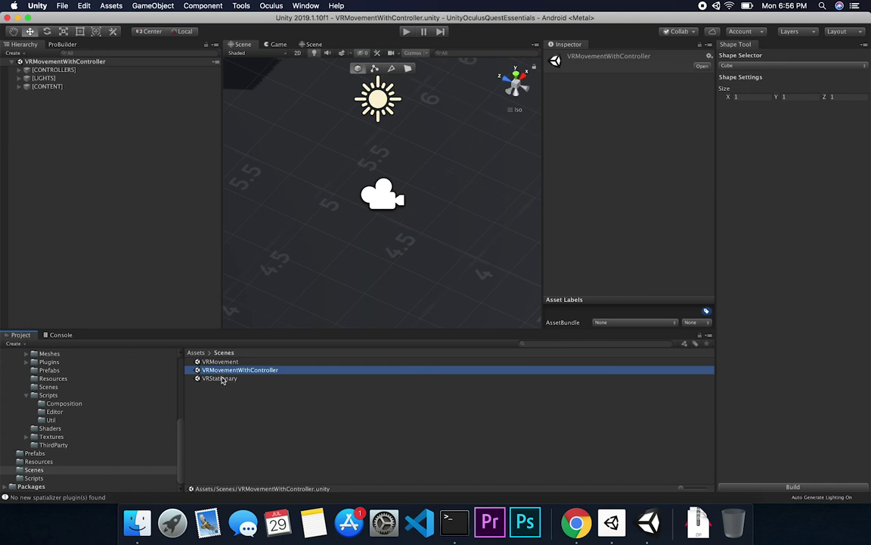
click(21, 70)
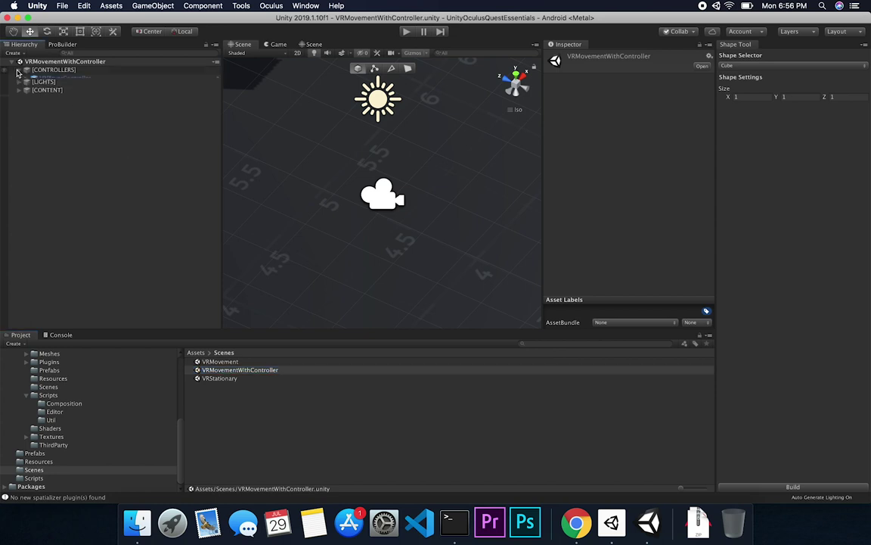
click(26, 78)
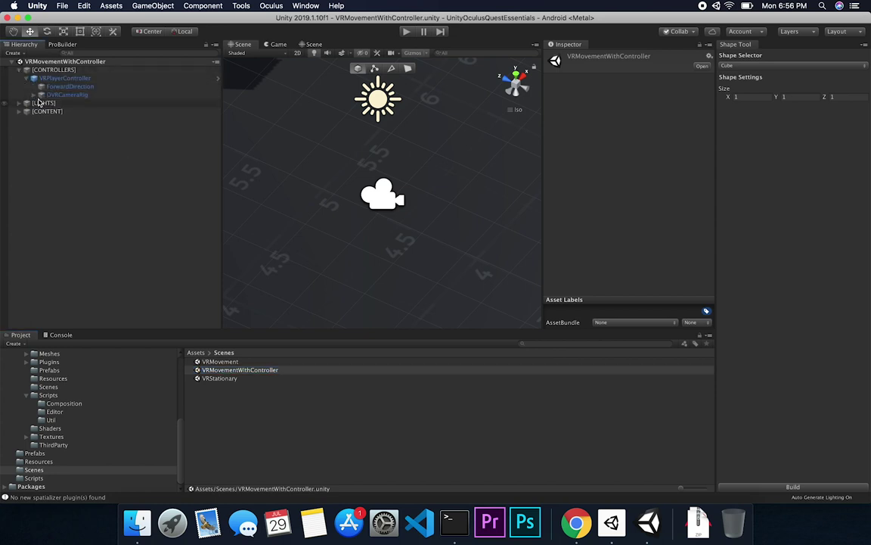
click(34, 94)
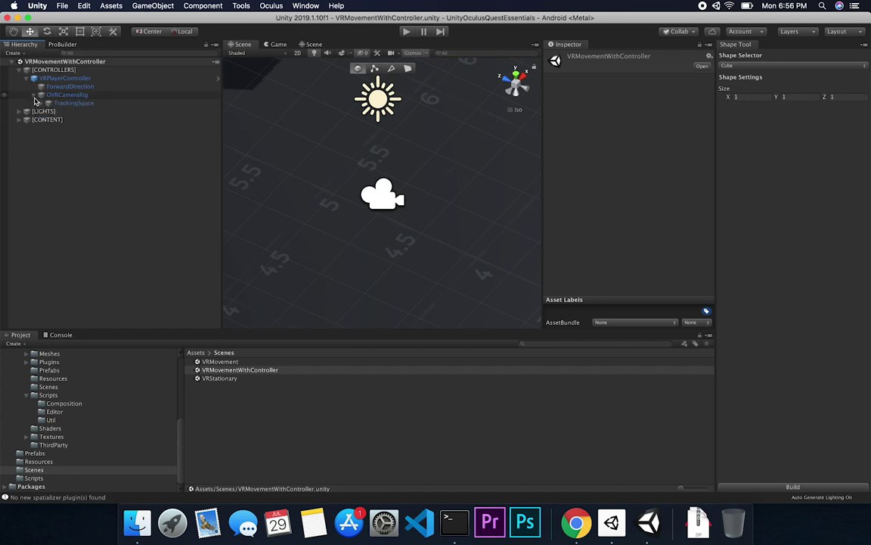
click(41, 102)
click(49, 145)
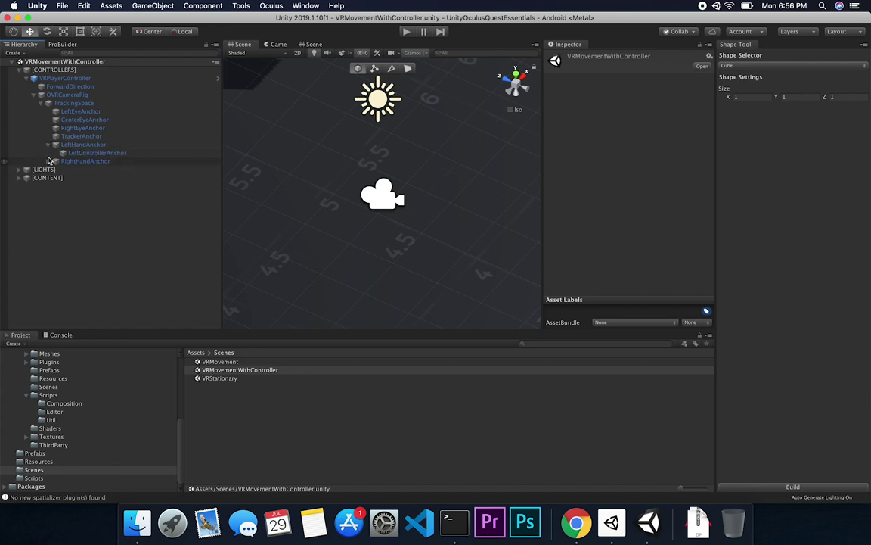
click(48, 161)
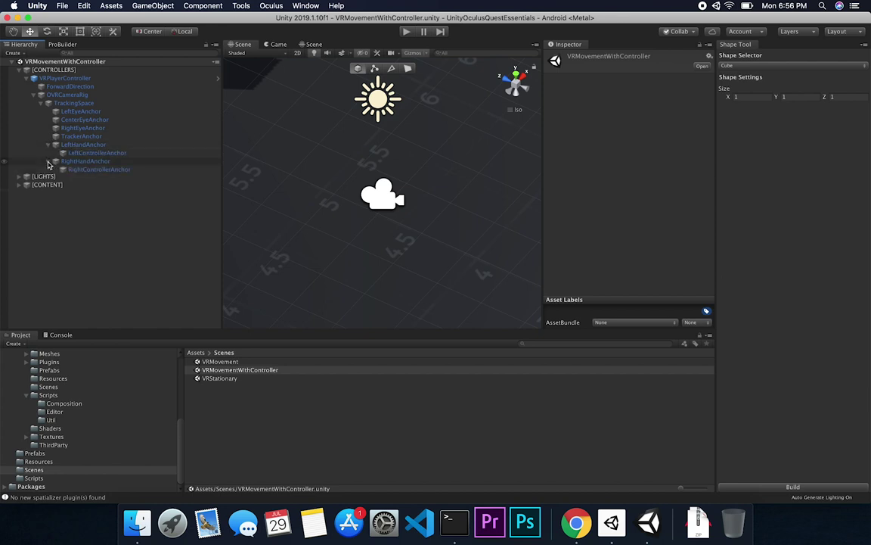
Step: Examine LeftControllerAnchor and RightControllerAnchor in the scene
click(80, 153)
double_click(80, 155)
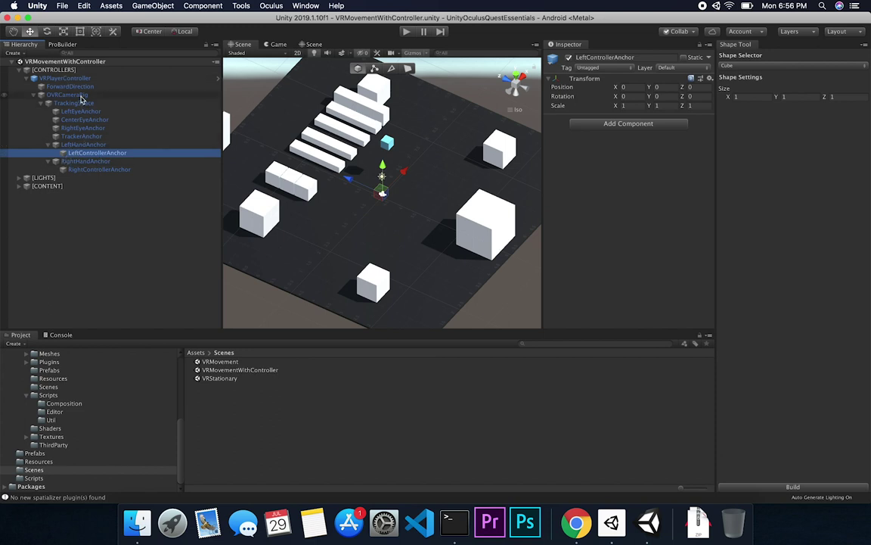
click(86, 170)
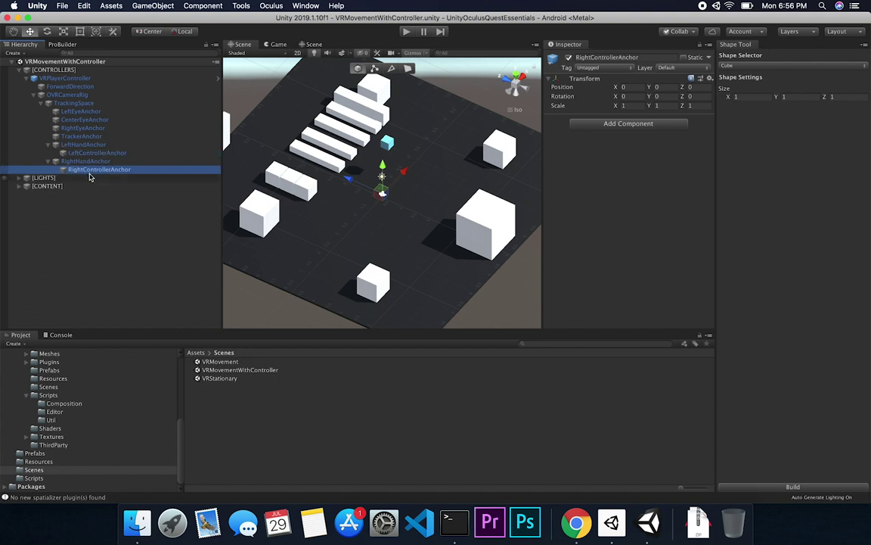
alt+drag(316, 154, 225, 171)
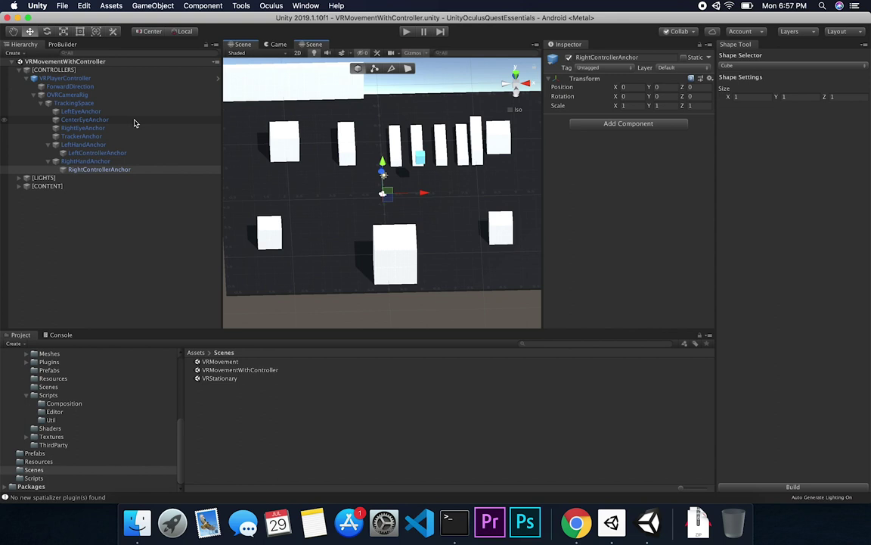
Step: Browse the project assets to the Prefabs folder inside Oculus/VR
scroll(84, 424, up, 5)
scroll(84, 426, down, 3)
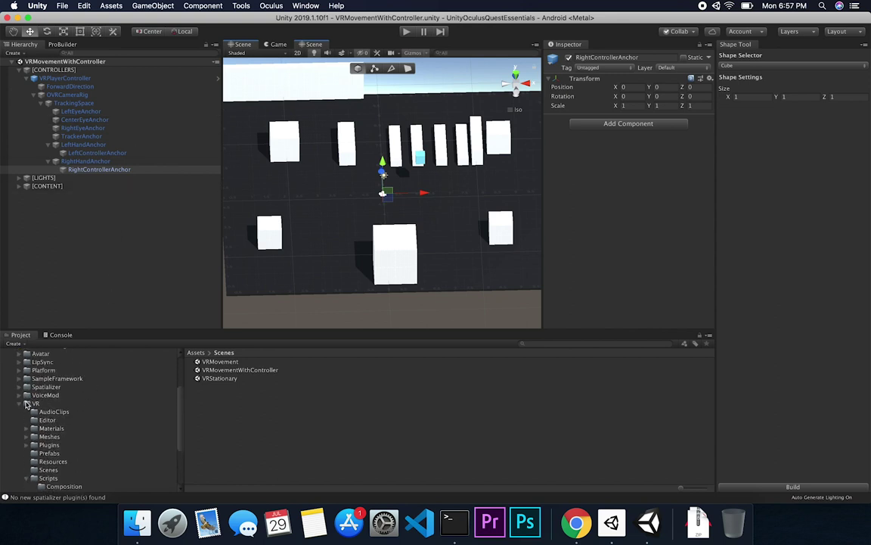
scroll(66, 412, up, 5)
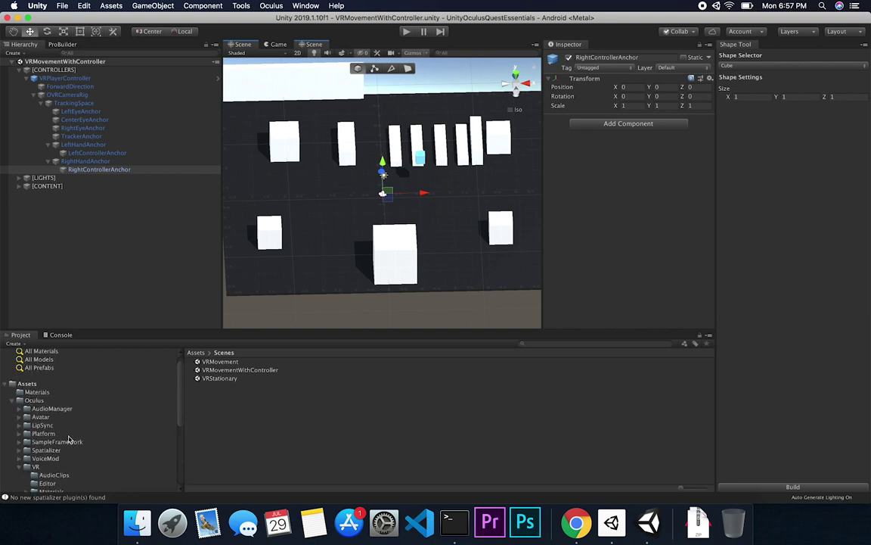
scroll(69, 439, down, 3)
scroll(66, 446, down, 3)
click(53, 433)
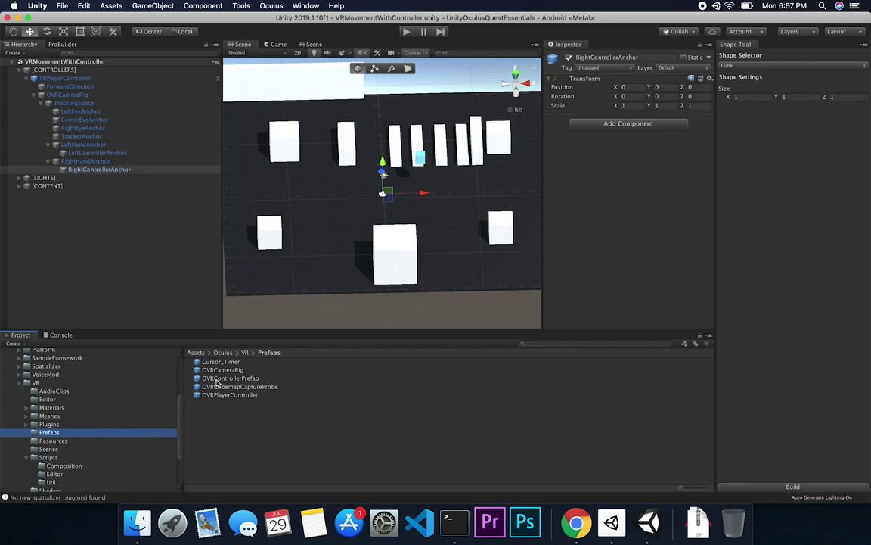
Step: Add an OVRControllerPrefab at the root of the scene and examine its controller models up close
drag(217, 383, 164, 262)
double_click(81, 195)
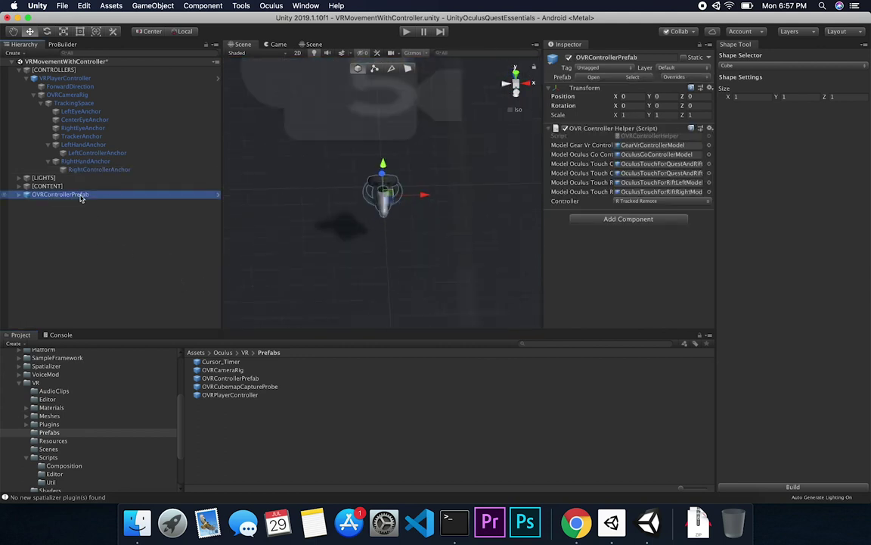
alt+drag(363, 246, 440, 214)
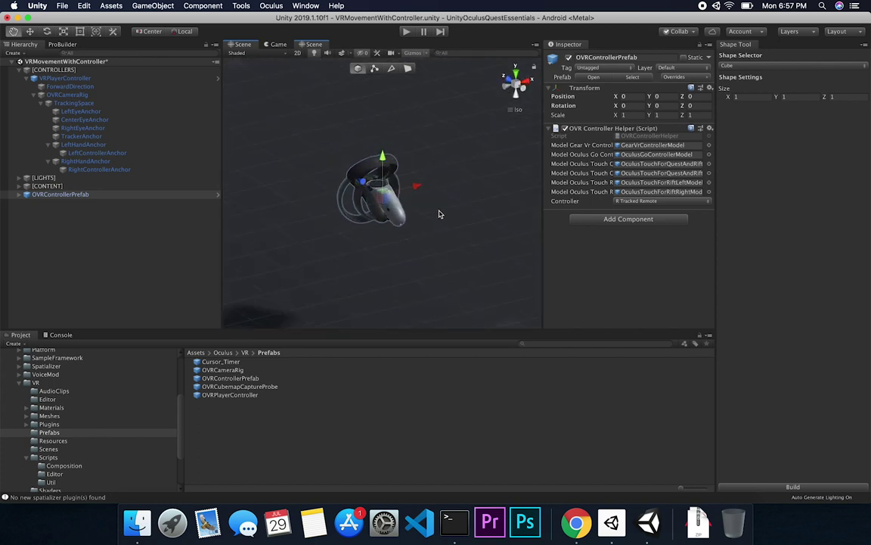
scroll(439, 214, up, 3)
scroll(439, 214, up, 5)
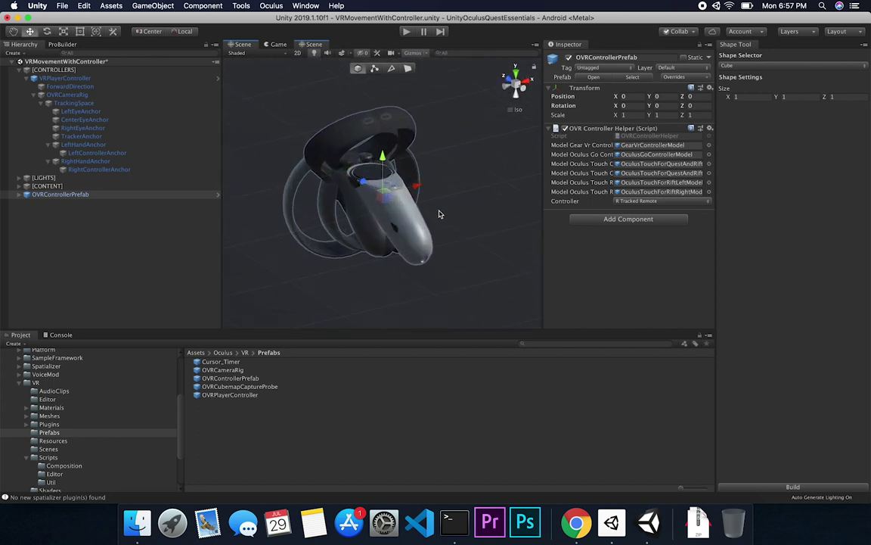
alt+drag(442, 211, 484, 196)
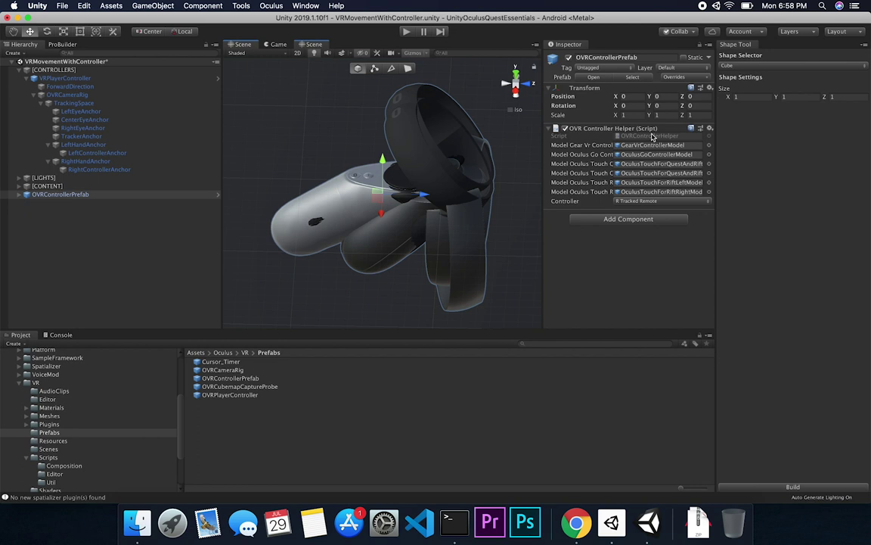
Step: Delete the OVRControllerPrefab from the root of the scene
click(268, 186)
click(90, 195)
key(super+BackSpace)
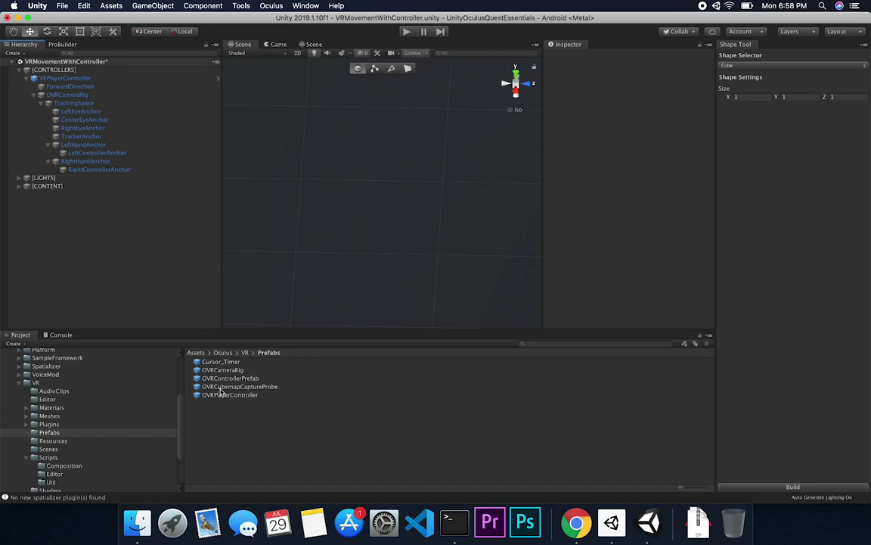
Step: Add an OVRControllerPrefab as a child of both LeftControllerAnchor and RightControllerAnchor
drag(225, 384, 106, 154)
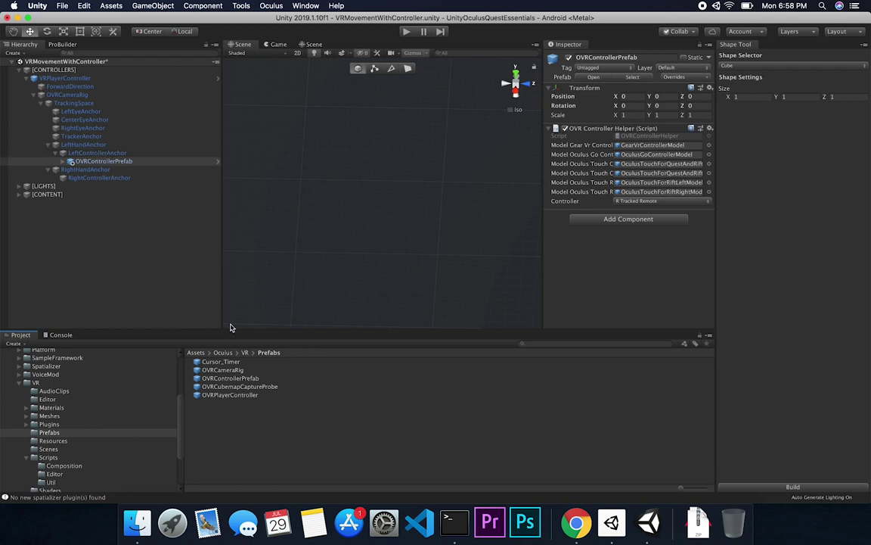
drag(149, 234, 104, 178)
Step: Set the left OVRControllerPrefab's Controller to L Tracked Remote and check the Controller option of the right one
click(103, 162)
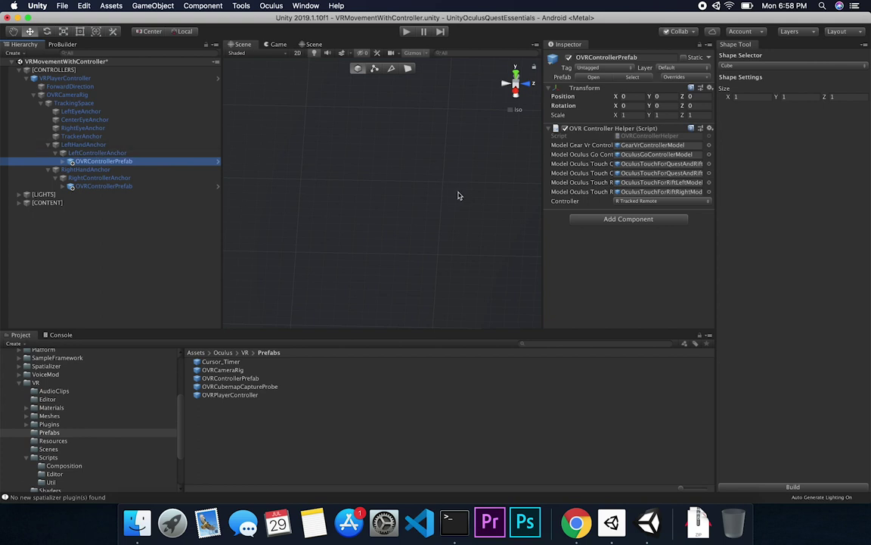
click(616, 201)
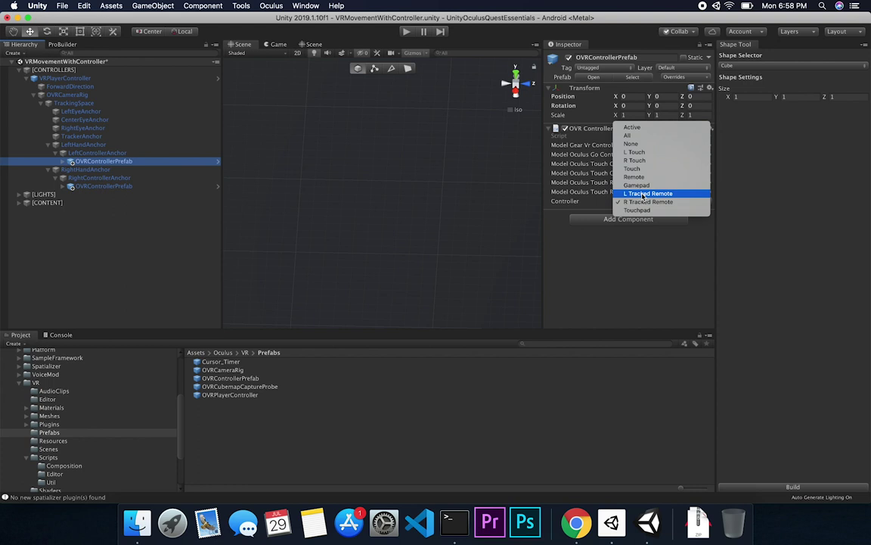
click(643, 194)
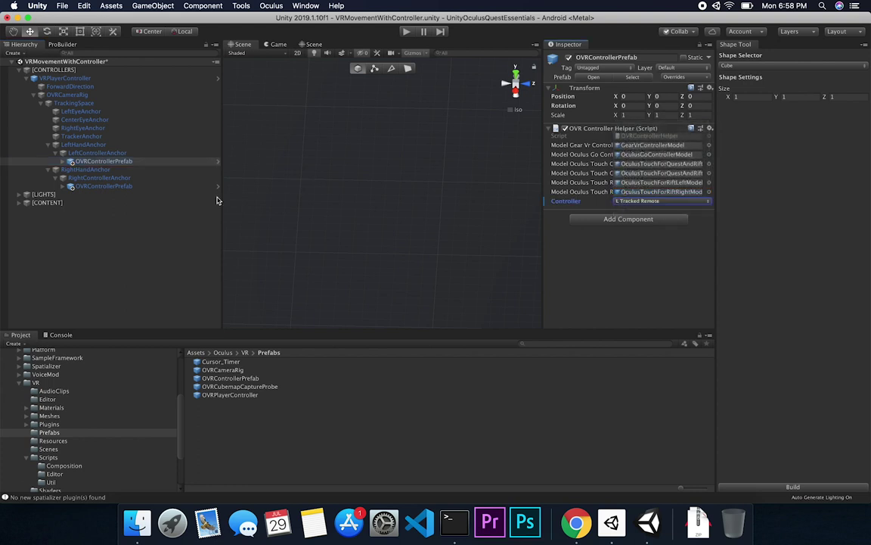
click(98, 186)
click(619, 201)
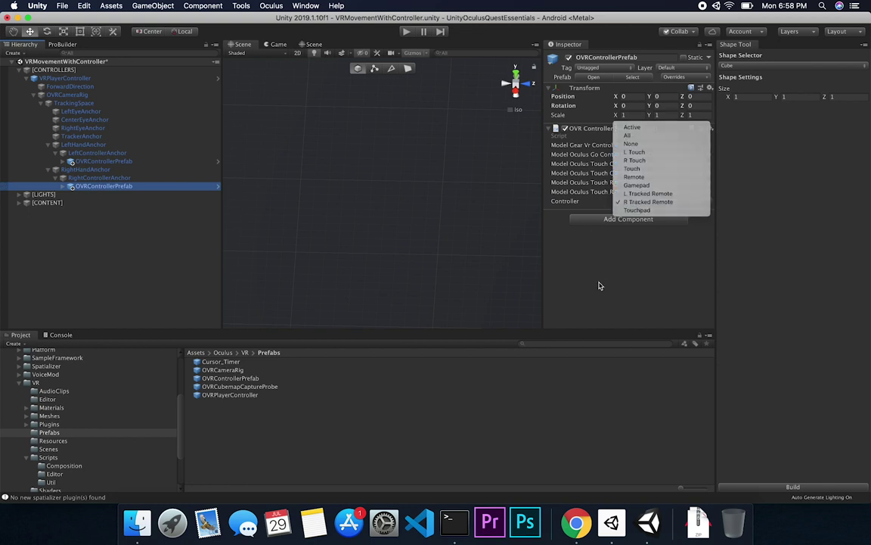
Step: Save the scene and open the ControllerModels sample scene from Assets/Oculus/VR/Scenes
click(565, 273)
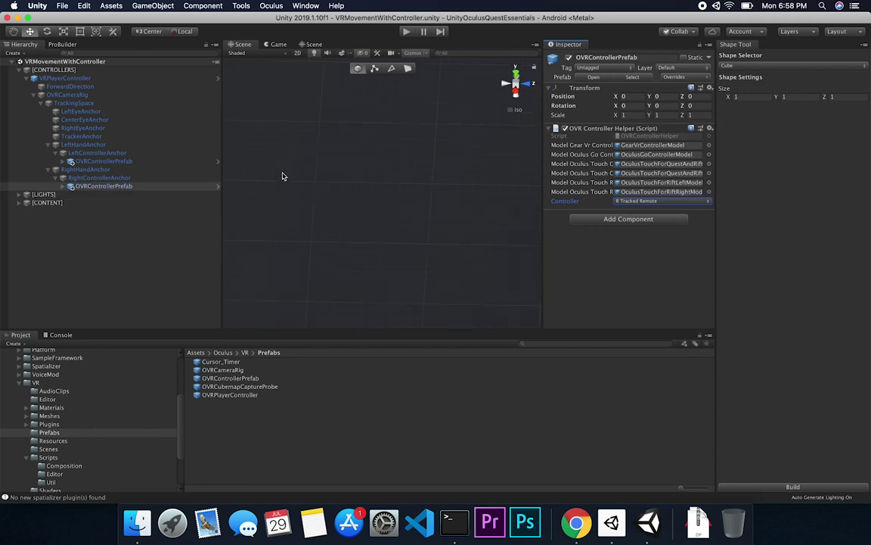
scroll(347, 179, up, 5)
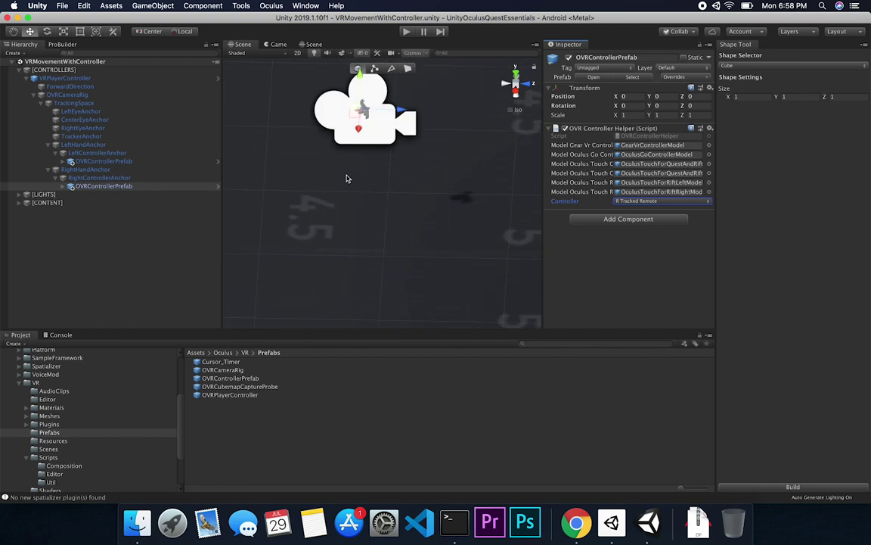
scroll(106, 427, down, 3)
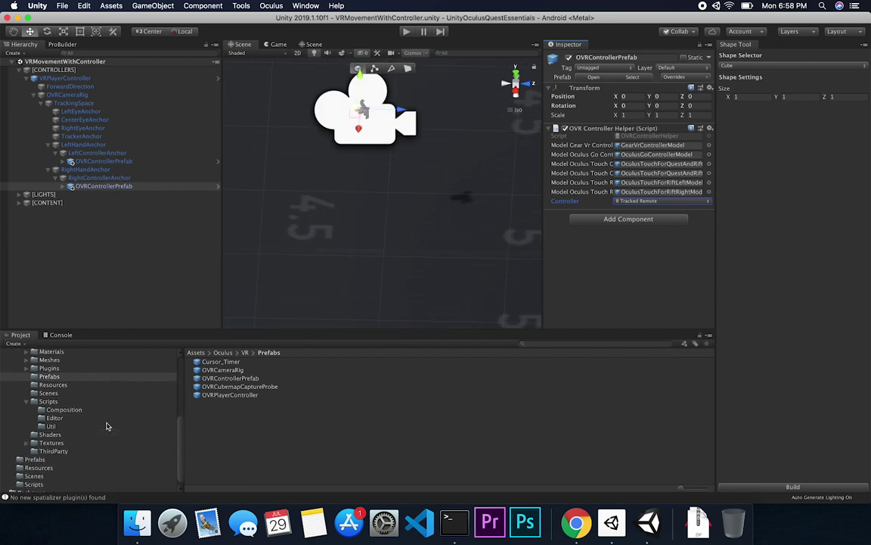
click(47, 392)
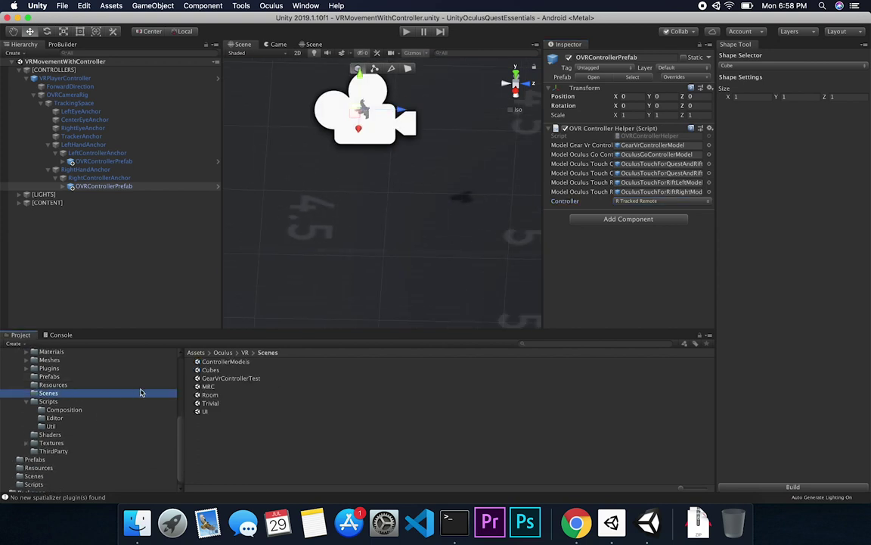
double_click(237, 362)
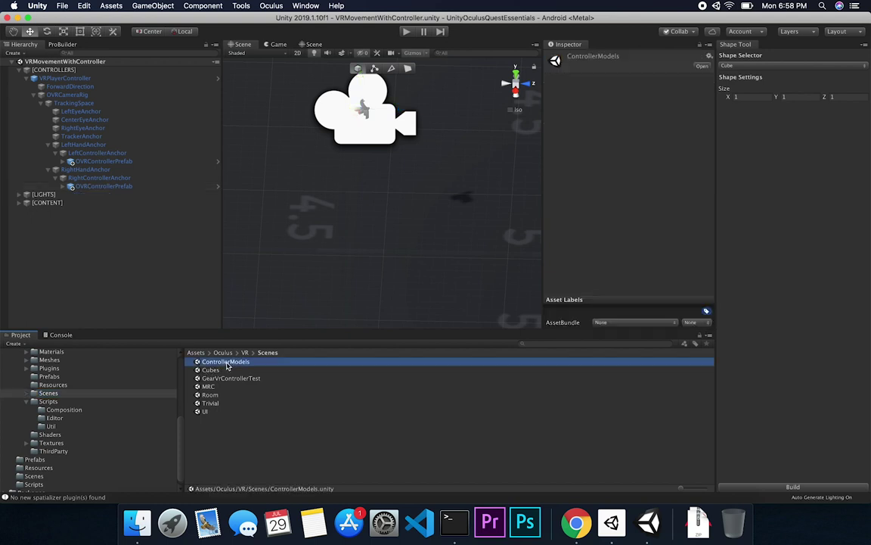
Step: Expand the sample's OVRPlayerController down to LeftControllerAnchor and check the Controller option of its OVRControllerPrefab
click(26, 71)
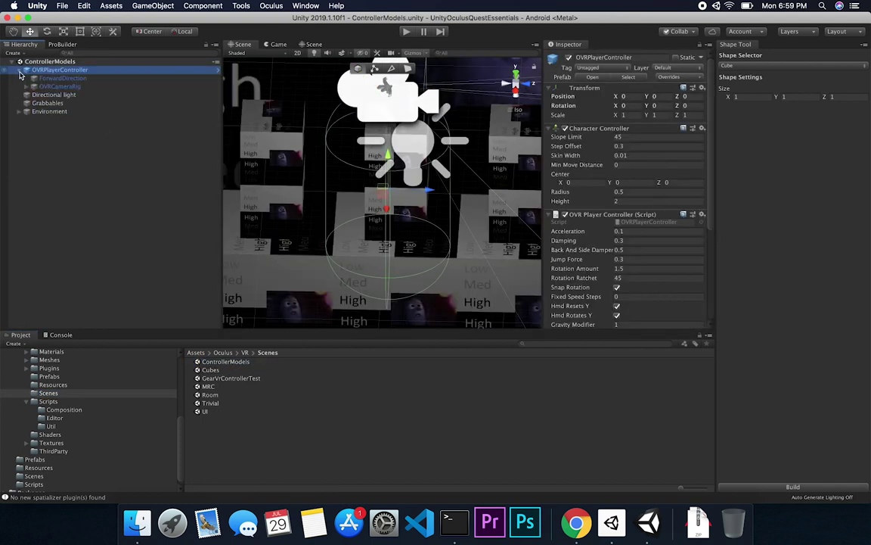
click(21, 70)
click(27, 86)
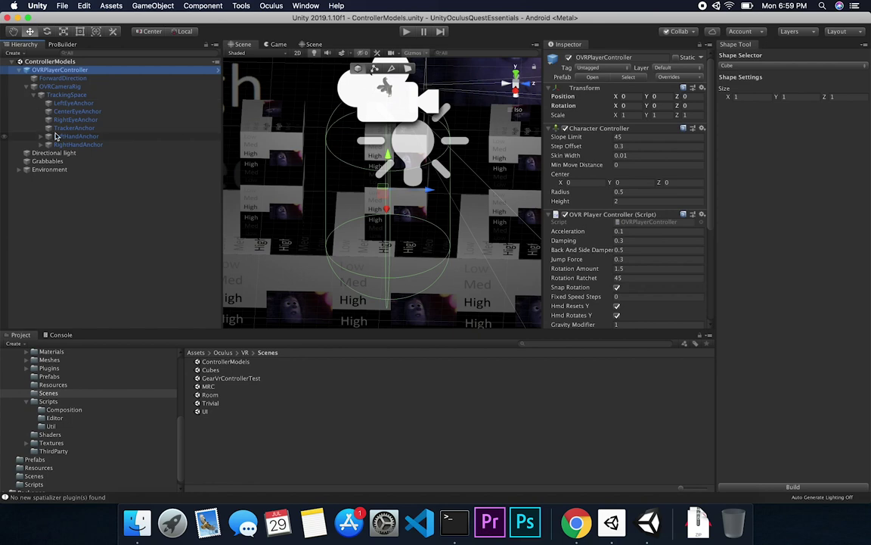
click(47, 137)
click(41, 136)
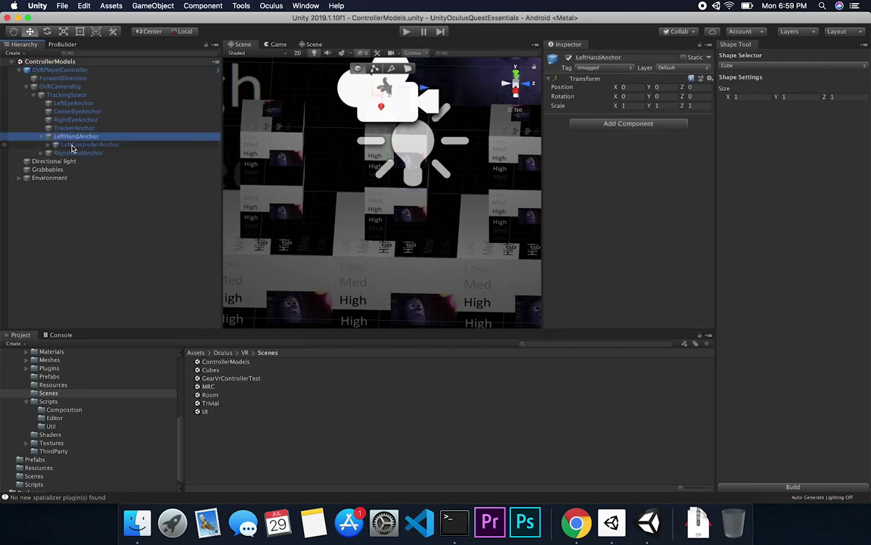
double_click(72, 144)
click(47, 146)
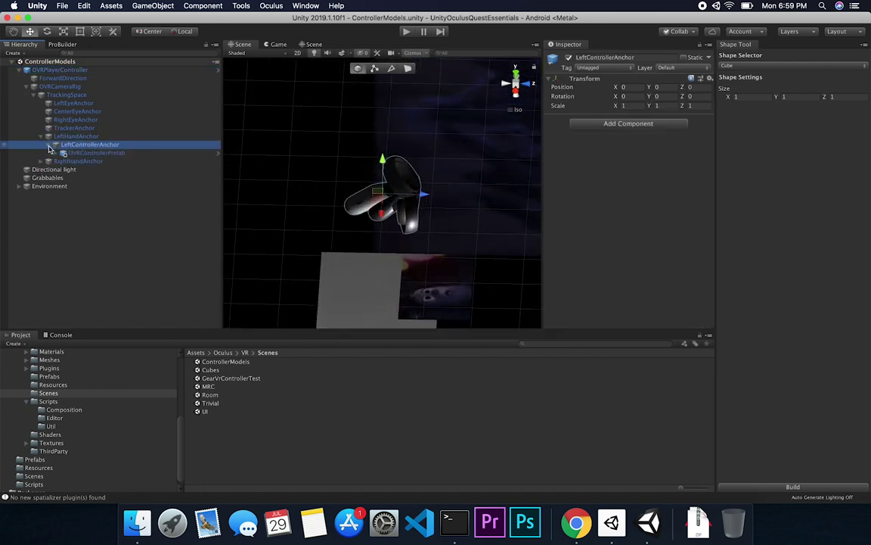
click(75, 154)
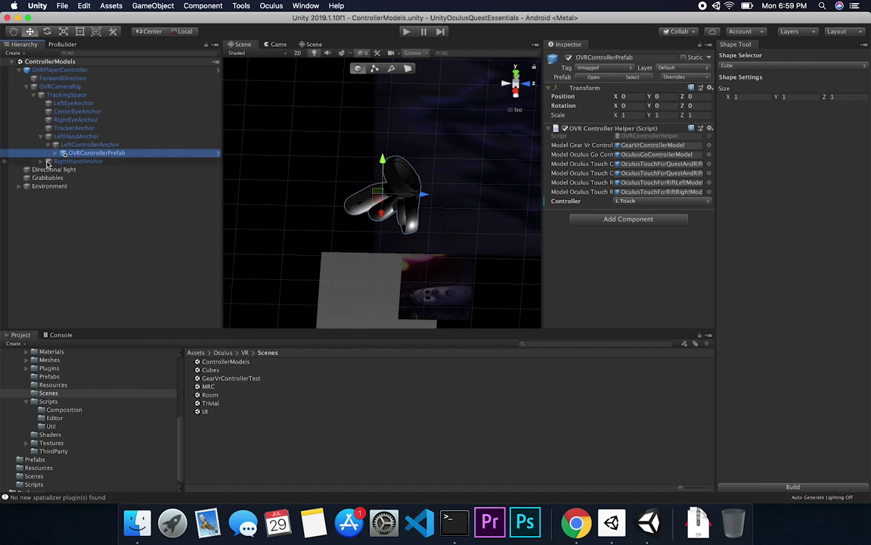
click(621, 202)
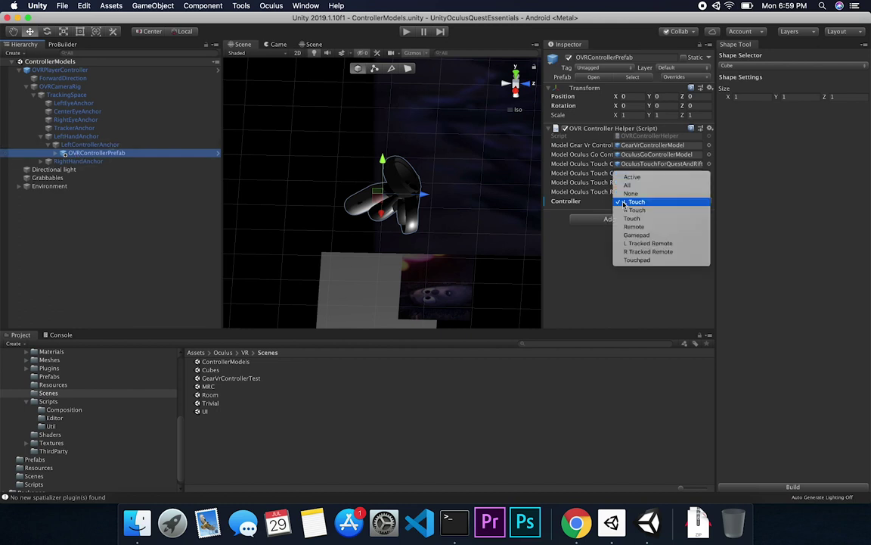
Step: Expand the sample's RightHandAnchor and check the Controller option of the OVRControllerPrefab under RightControllerAnchor
click(62, 159)
click(41, 161)
click(48, 171)
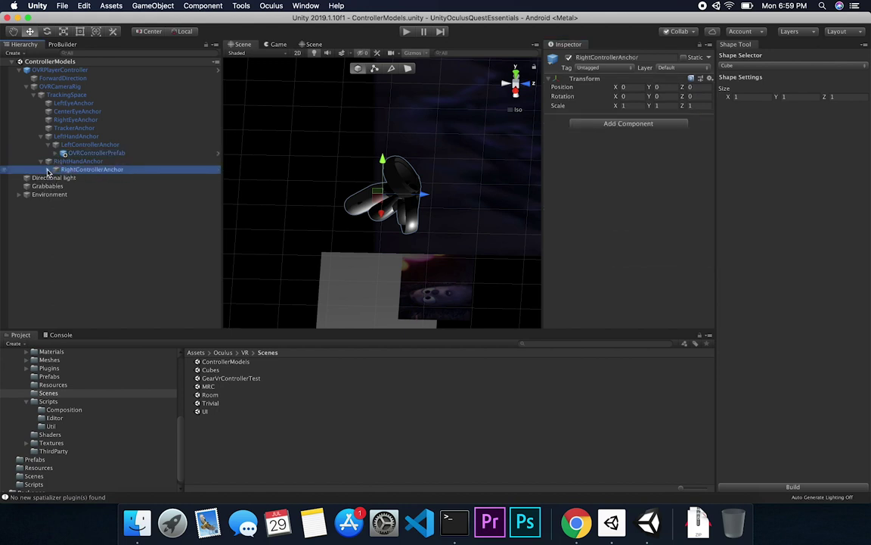
click(48, 170)
click(81, 178)
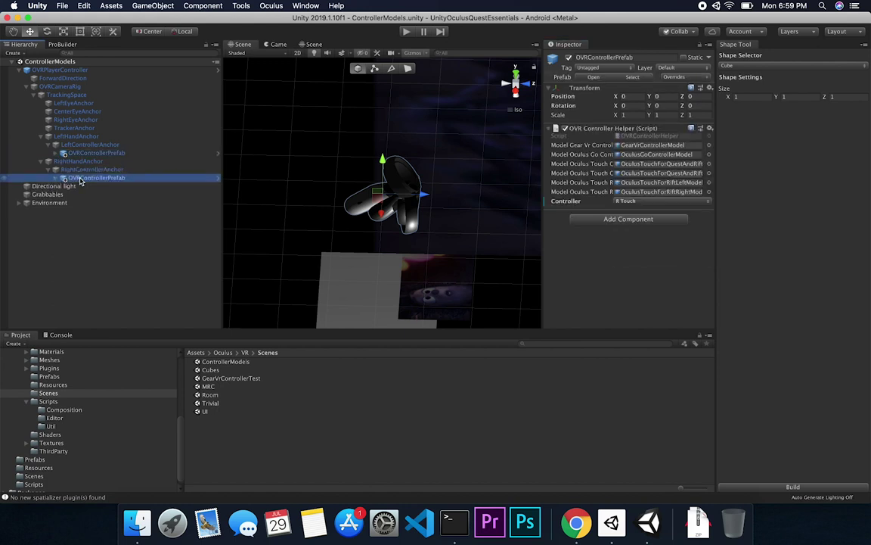
click(642, 202)
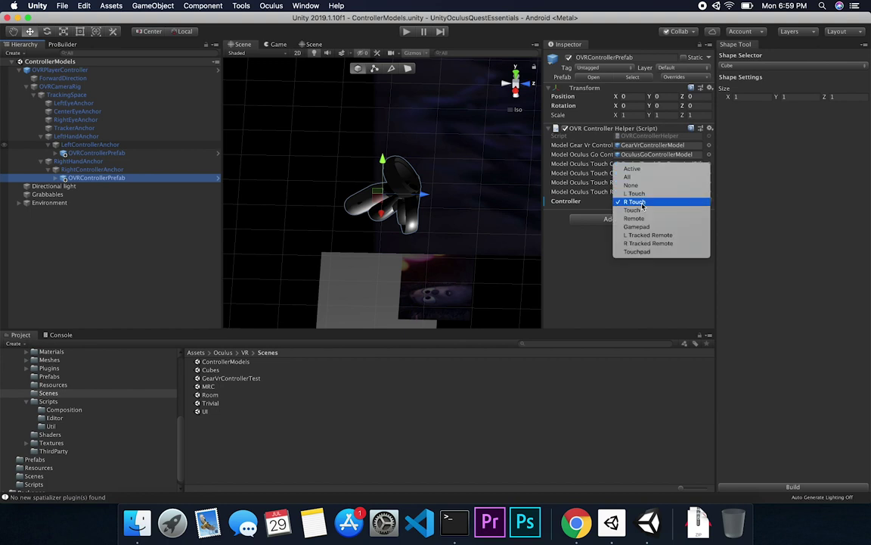
click(169, 222)
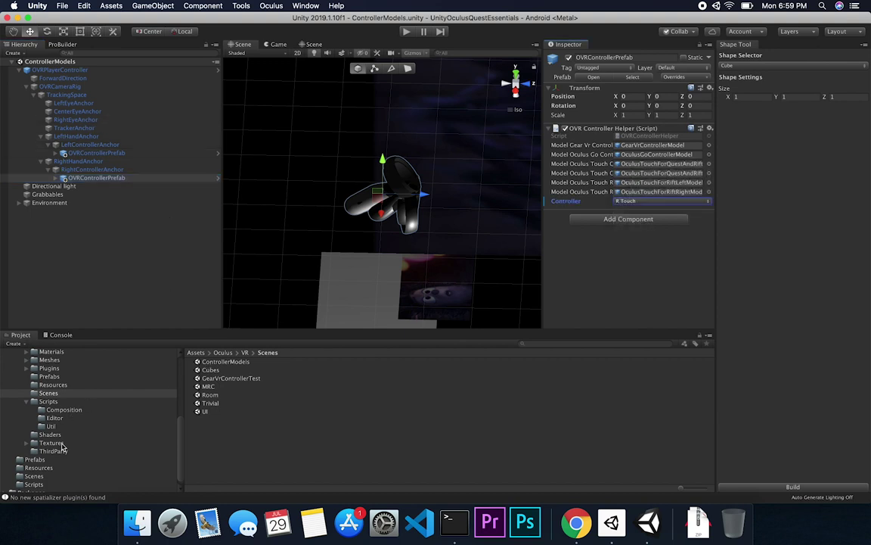
Step: Reopen the VRMovementWithController scene from Assets/Scenes
scroll(58, 454, down, 1)
click(36, 471)
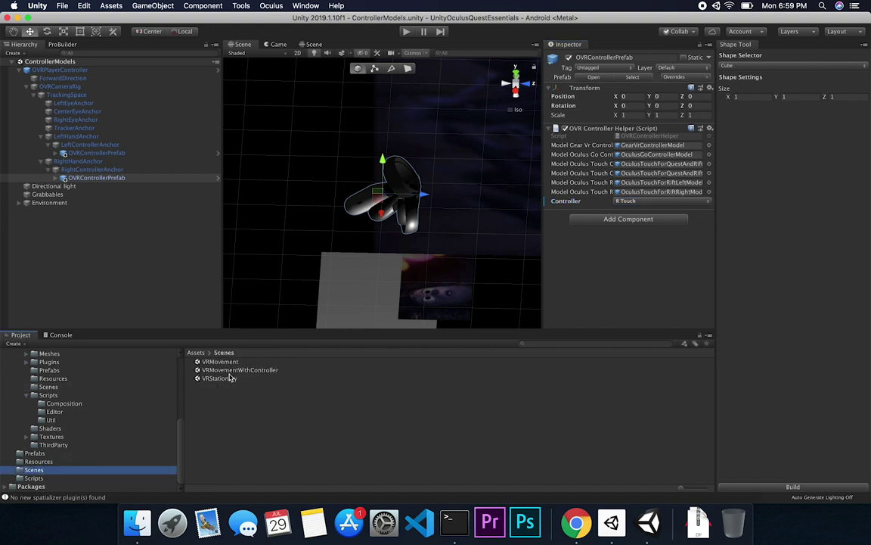
double_click(229, 369)
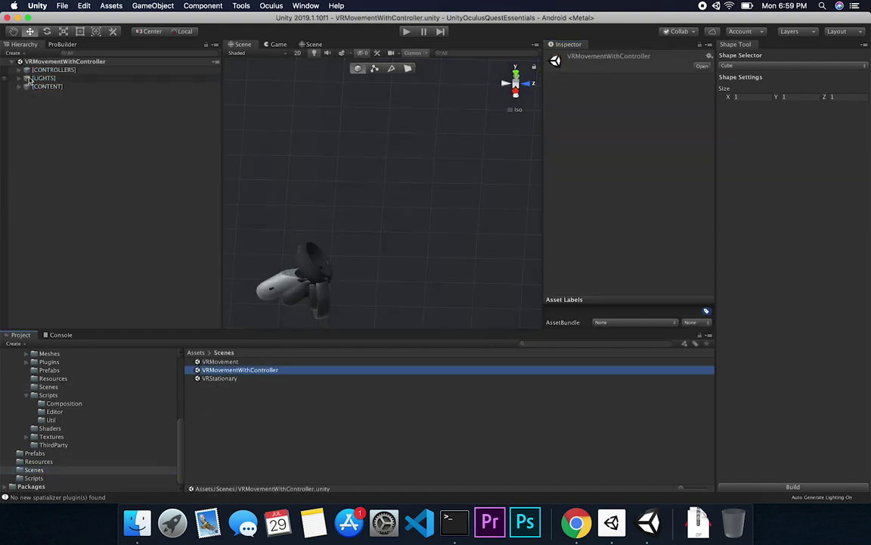
Step: Expand the [CONTROLLERS] hierarchy down to the OVRControllerPrefab under both LeftControllerAnchor and RightControllerAnchor
click(26, 70)
click(24, 78)
click(34, 77)
click(40, 94)
click(48, 103)
click(48, 145)
click(53, 153)
click(56, 153)
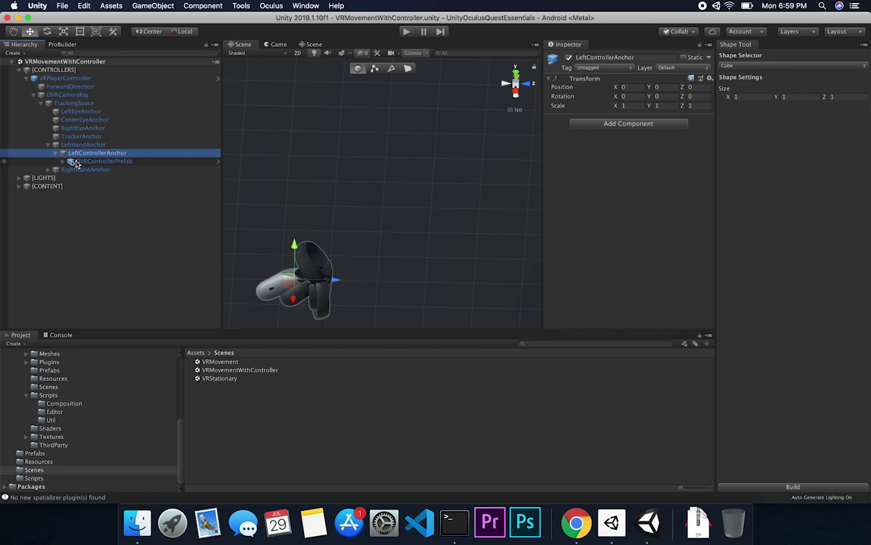
click(76, 162)
click(61, 169)
click(55, 169)
click(61, 178)
Step: Set the Controller option of the OVRControllerPrefab under LeftControllerAnchor to L Touch
click(103, 162)
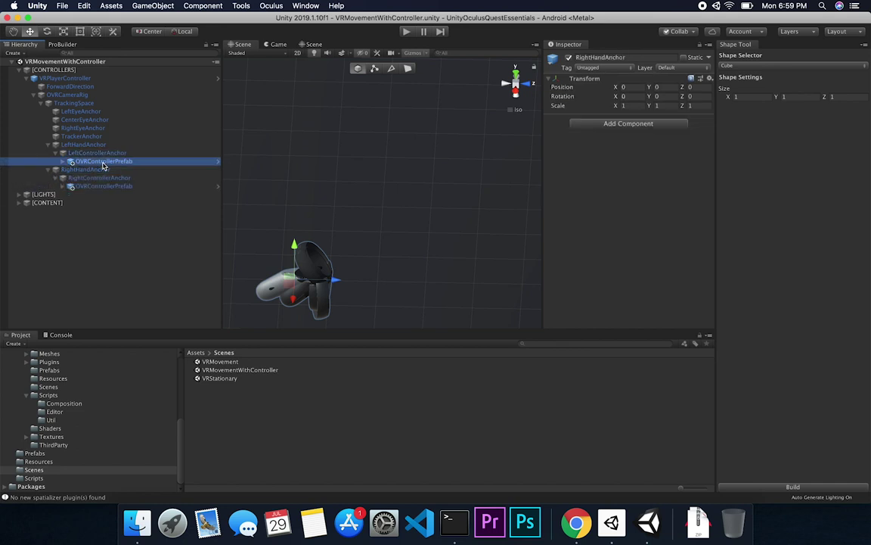
click(63, 162)
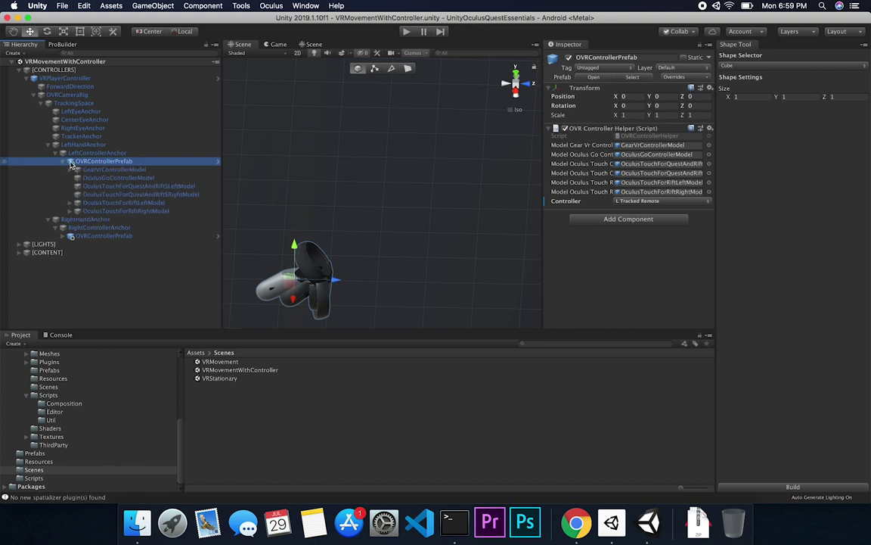
click(654, 201)
click(665, 161)
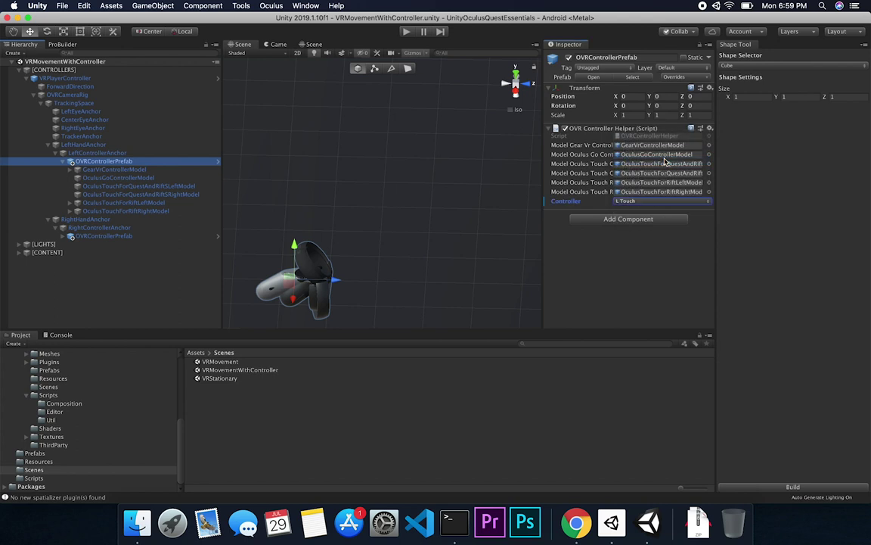
Step: Set the Controller option of the OVRControllerPrefab under RightControllerAnchor to R Touch and save the scene
click(104, 235)
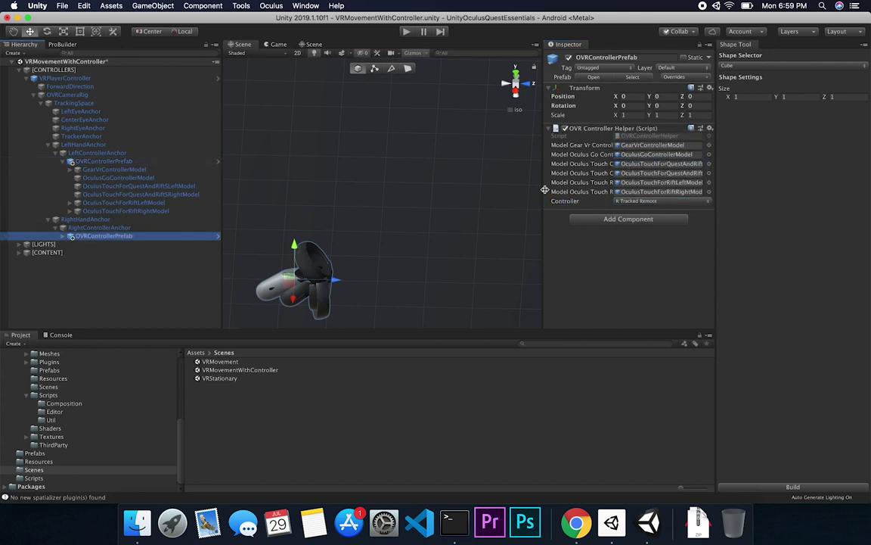
click(640, 201)
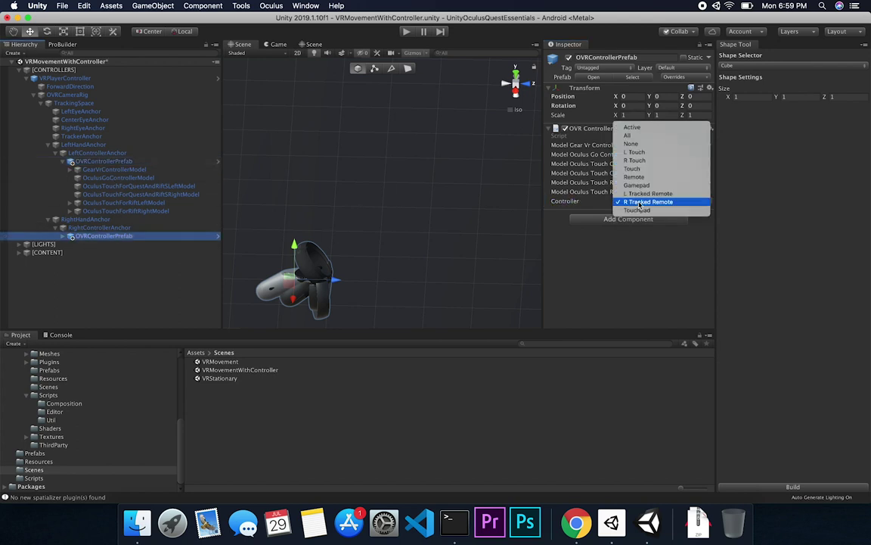
click(657, 161)
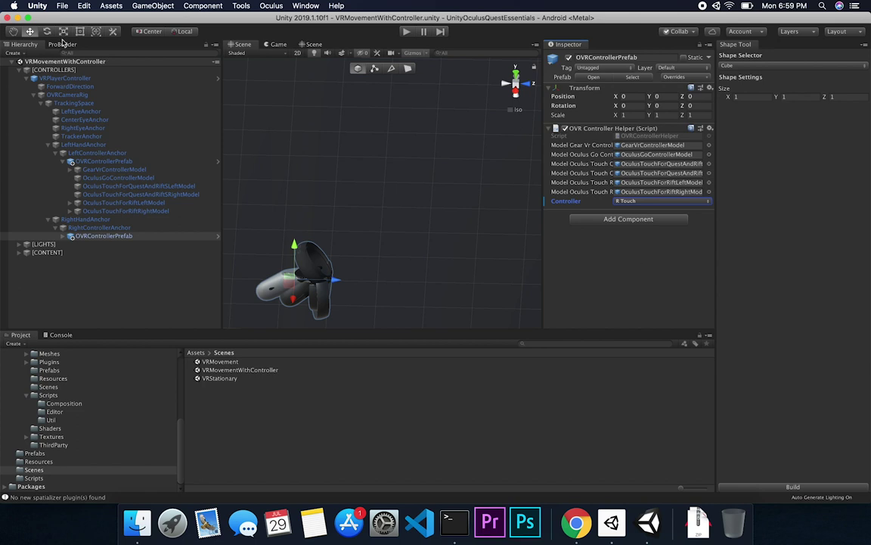
Step: Review the settings of the OVRControllerPrefab under the left and right controller anchors
click(43, 68)
click(62, 6)
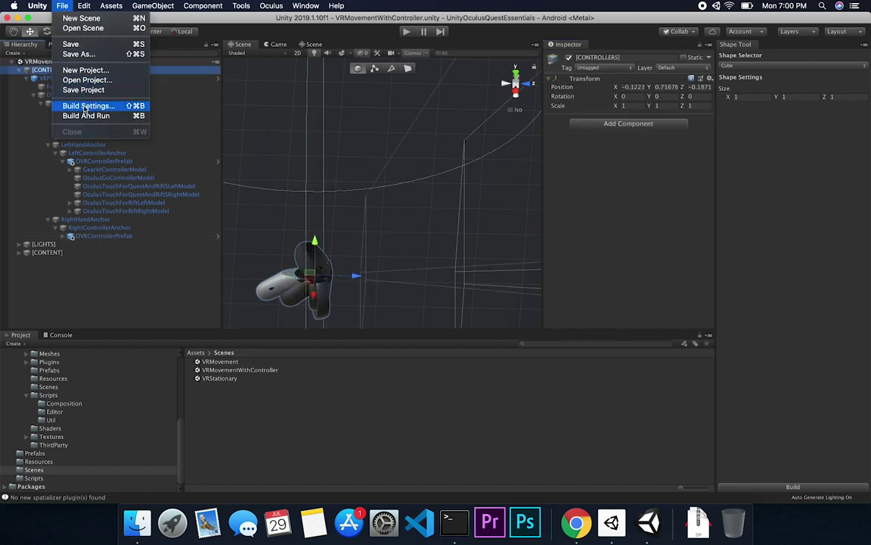
click(94, 195)
click(106, 161)
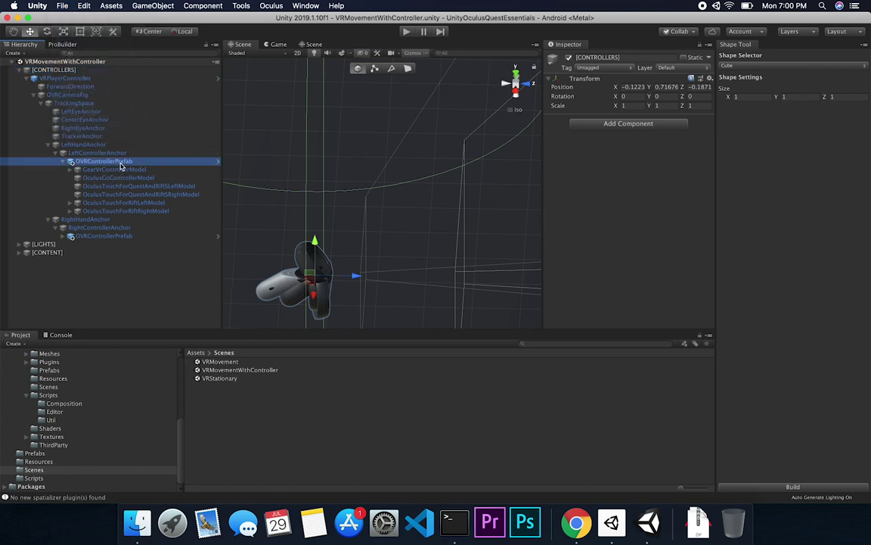
click(80, 228)
click(82, 236)
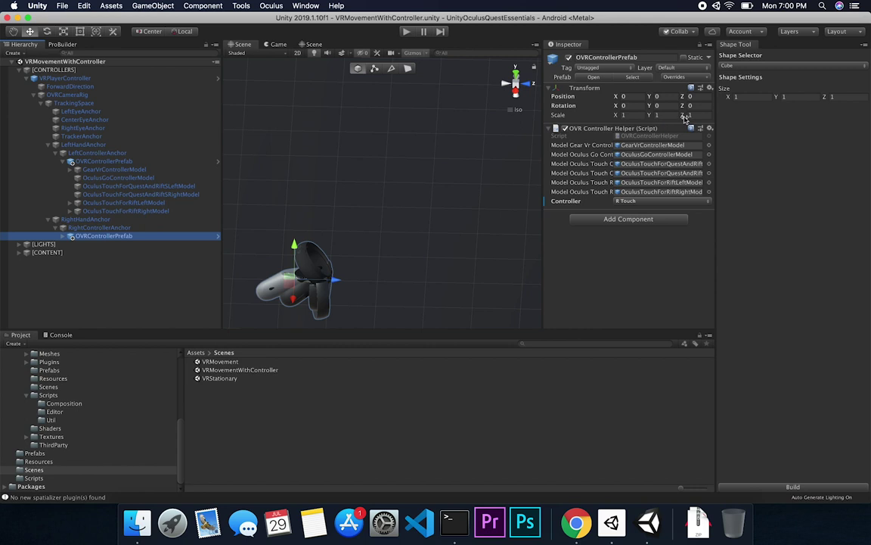
Step: Open the Build Settings and check that the Oculus Quest is the selected run device
click(62, 5)
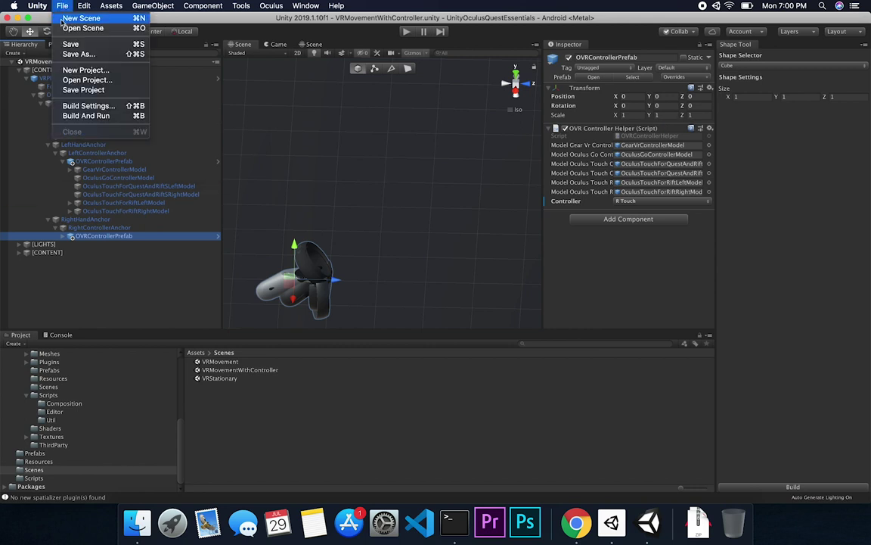
click(81, 107)
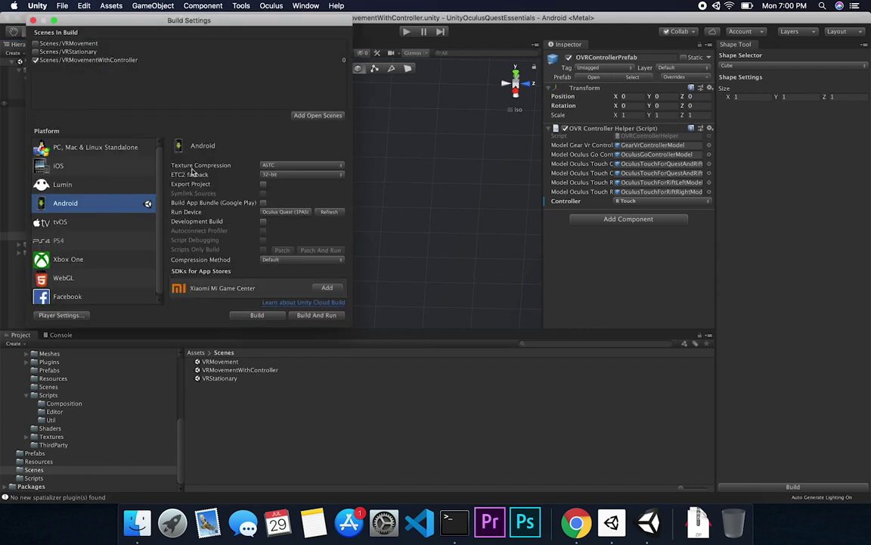
click(264, 212)
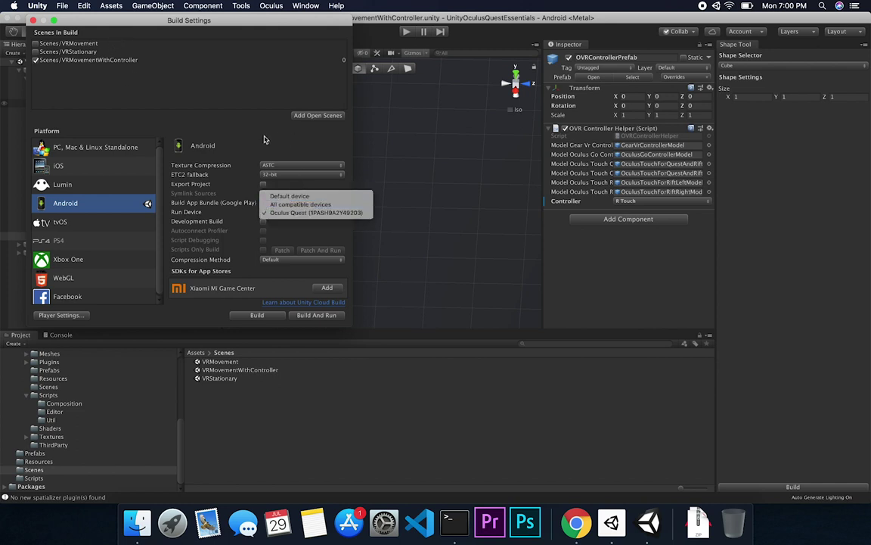
key(Escape)
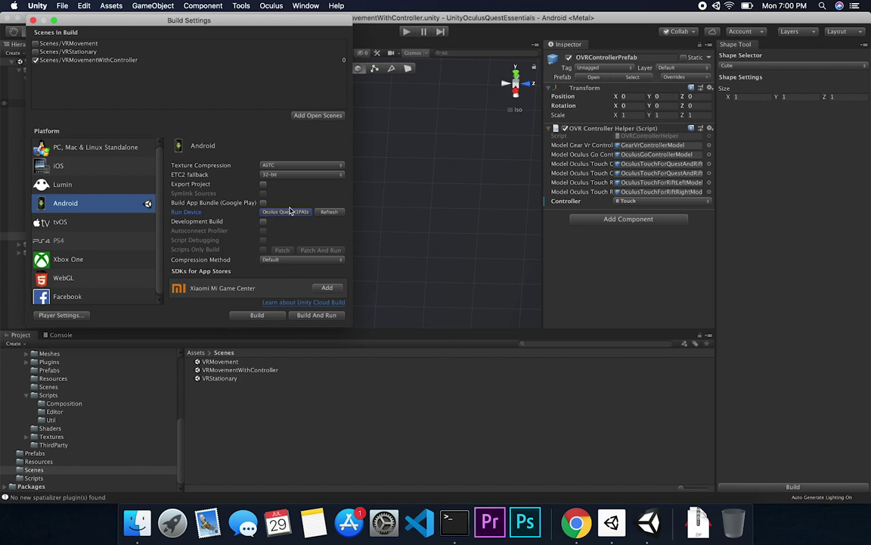
Step: Build and run the Android app as VRMovement on the Desktop, replacing the existing VRMovement.apk
click(322, 316)
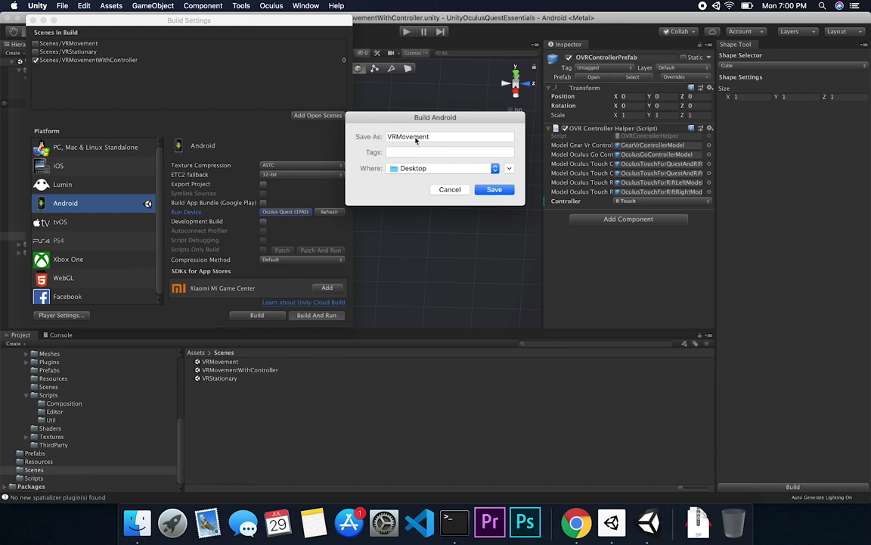
click(492, 189)
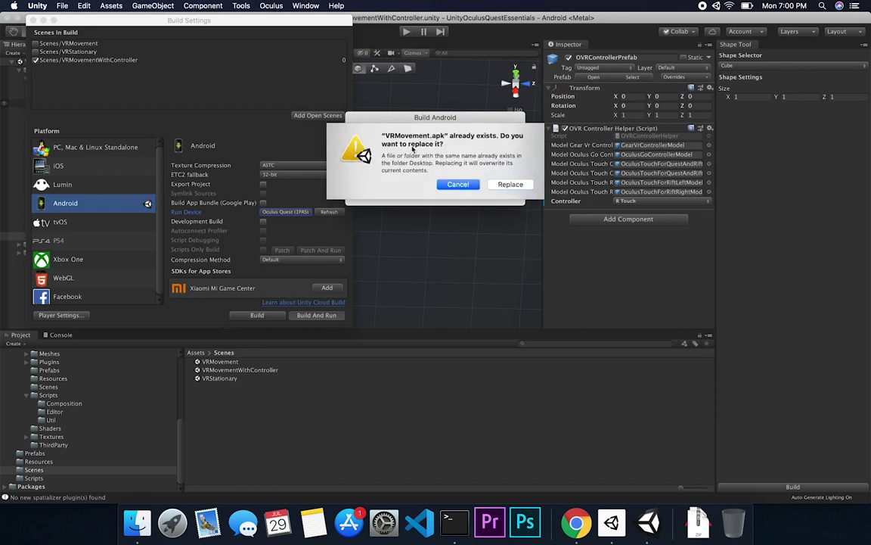
click(500, 184)
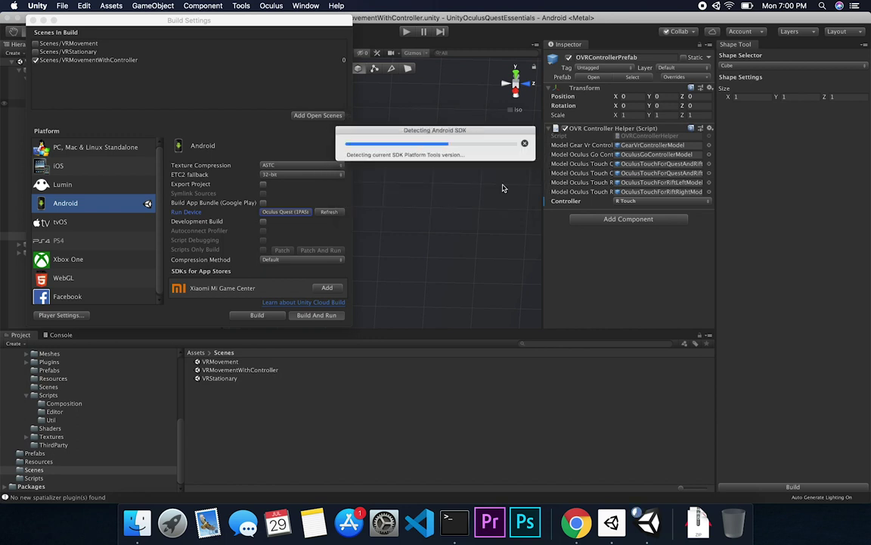